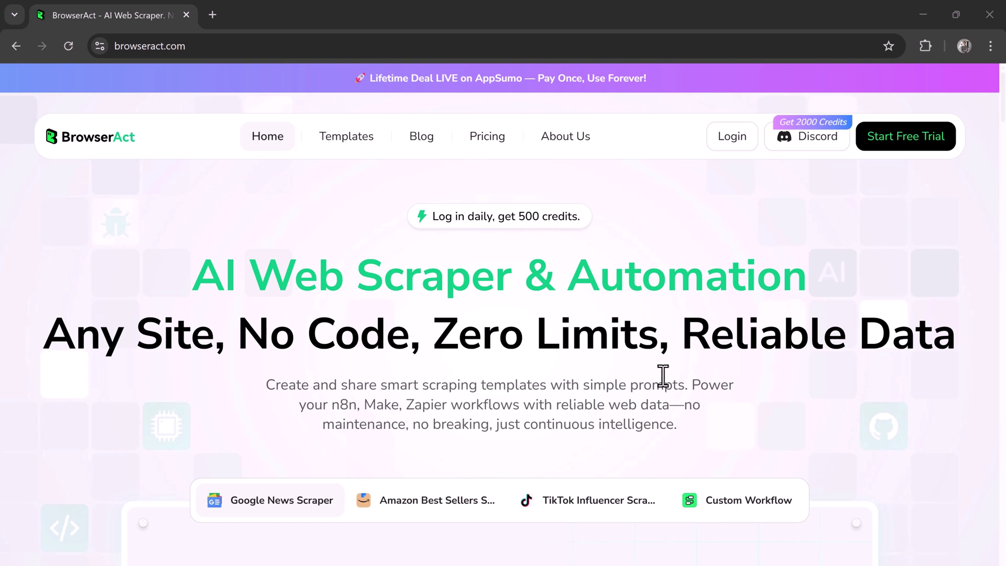
# - Browse the homepage's feature, integration and use-case sections, then start a free trial from the top
pyautogui.scroll(-10, 640, 348)
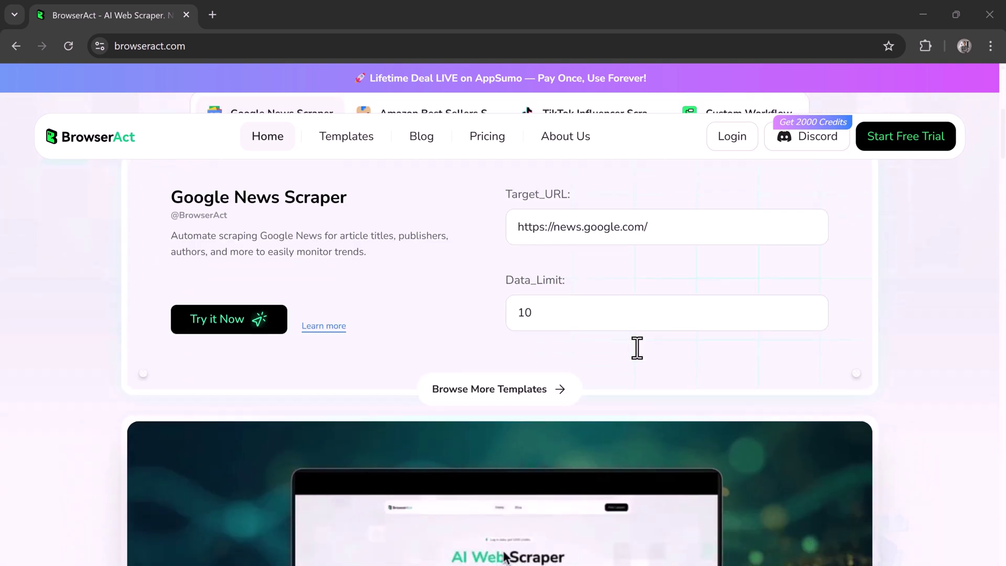
pyautogui.scroll(-14, 637, 349)
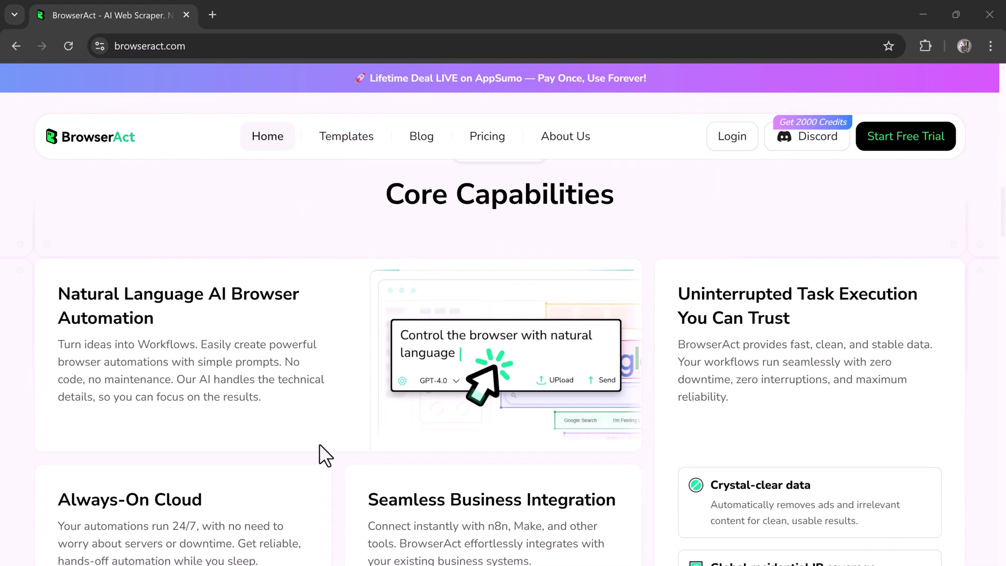
pyautogui.scroll(-8, 320, 444)
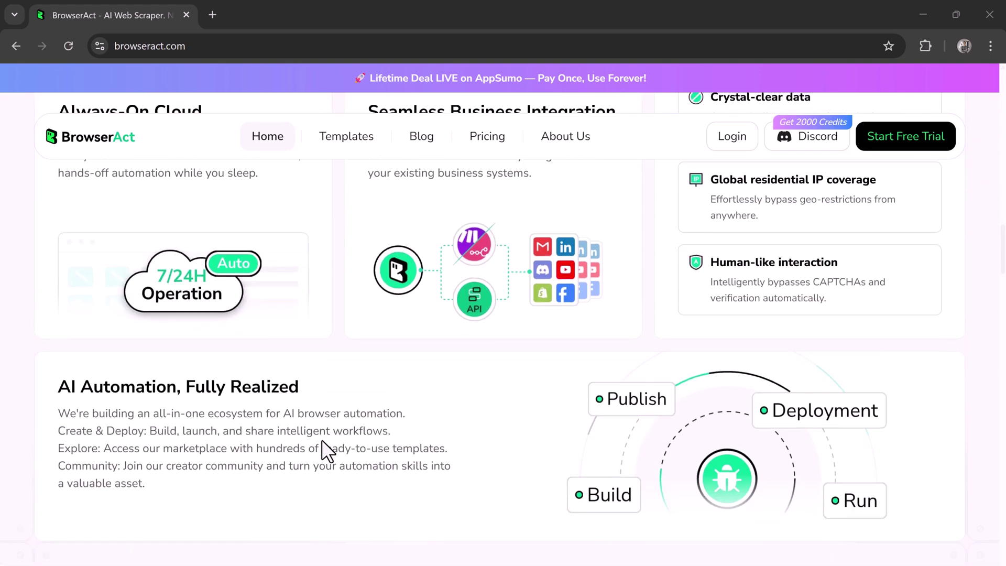
pyautogui.scroll(-10, 328, 451)
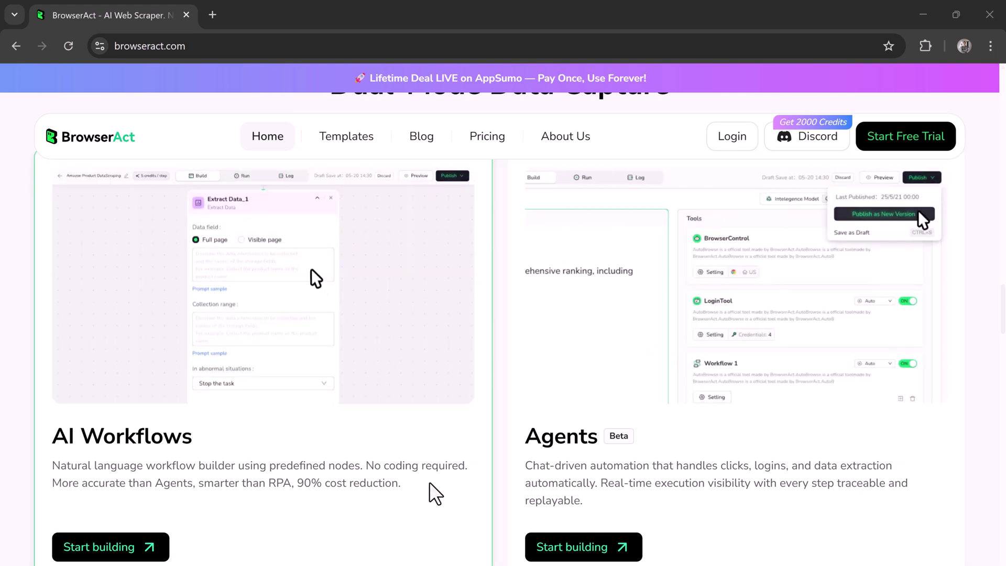
pyautogui.scroll(-9, 391, 483)
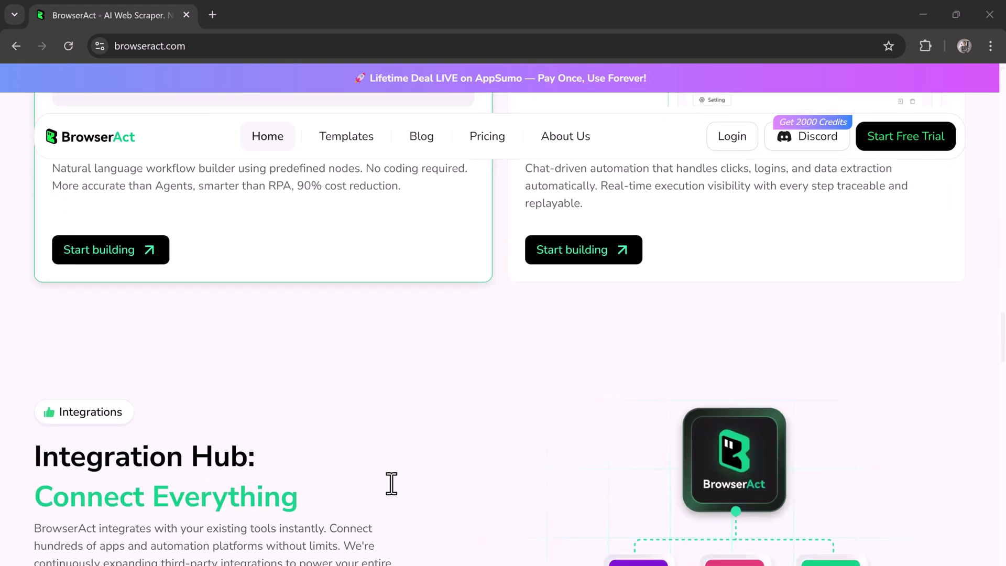
pyautogui.scroll(-15, 391, 483)
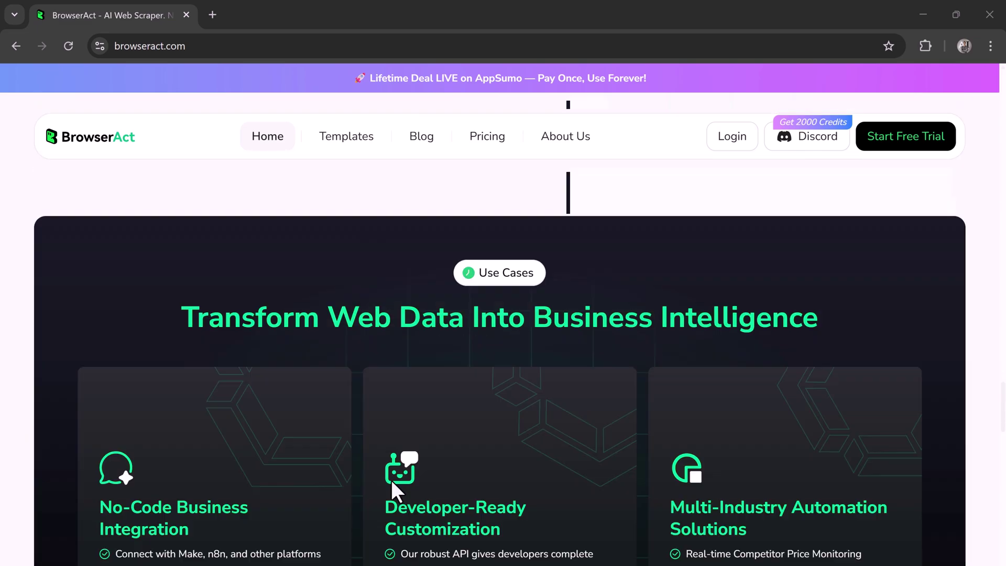
pyautogui.press('Home')
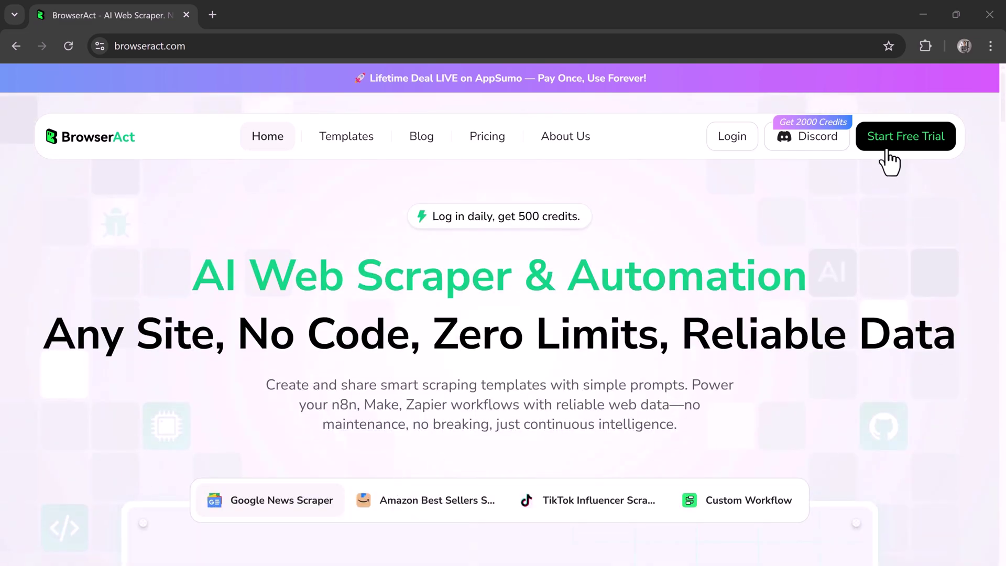
pyautogui.click(891, 139)
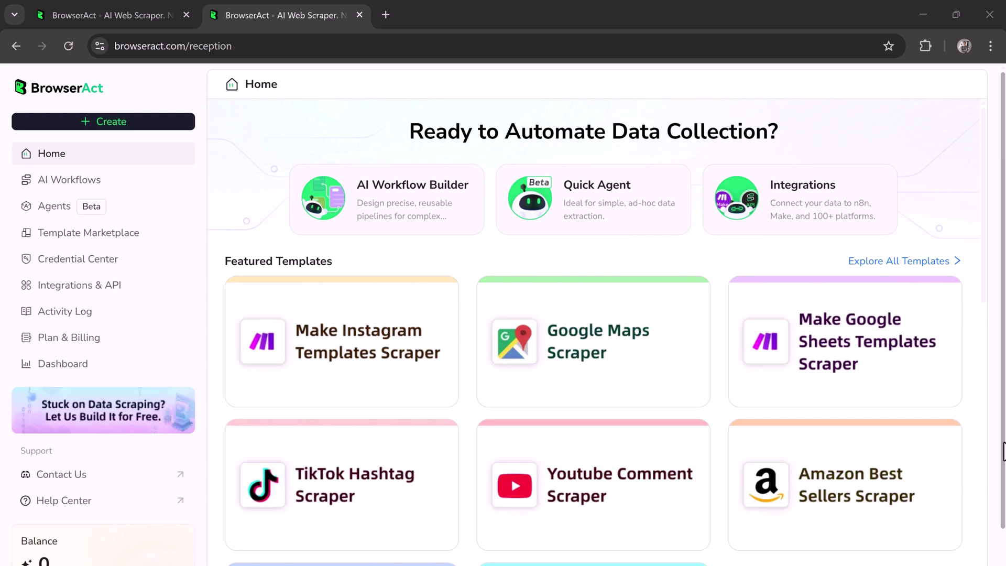
pyautogui.scroll(-3, 887, 431)
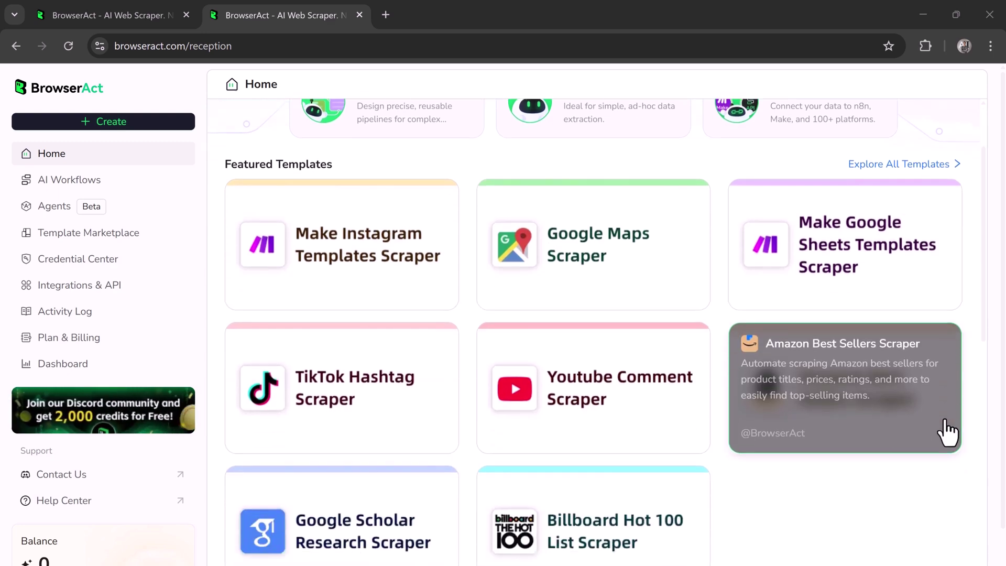
pyautogui.scroll(-3, 976, 448)
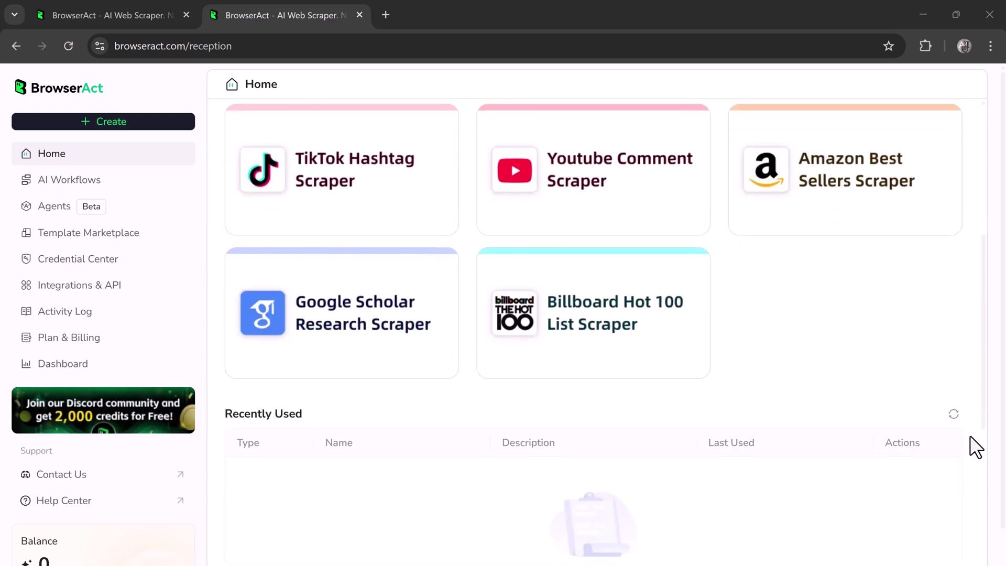
pyautogui.scroll(6, 969, 420)
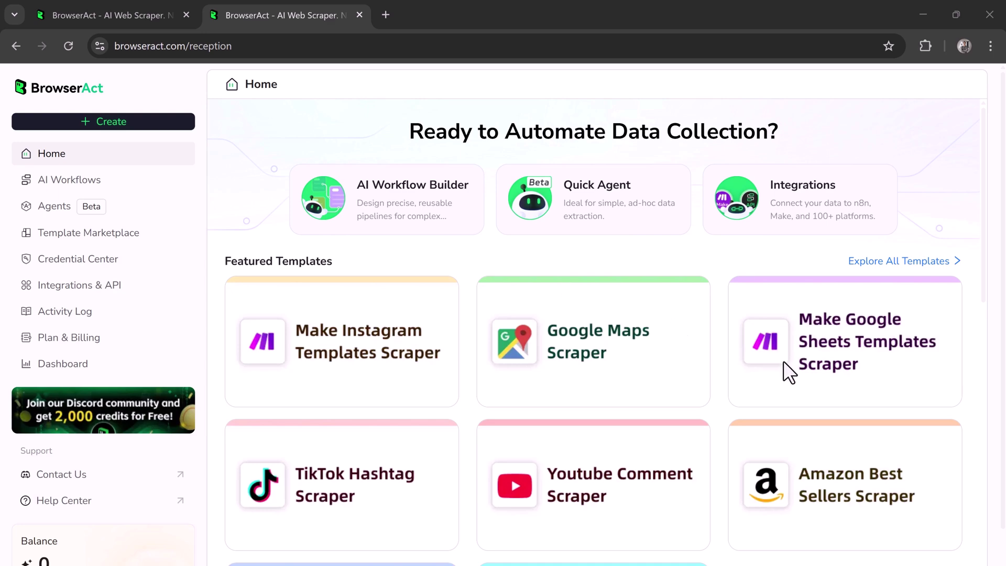
pyautogui.scroll(-3, 961, 429)
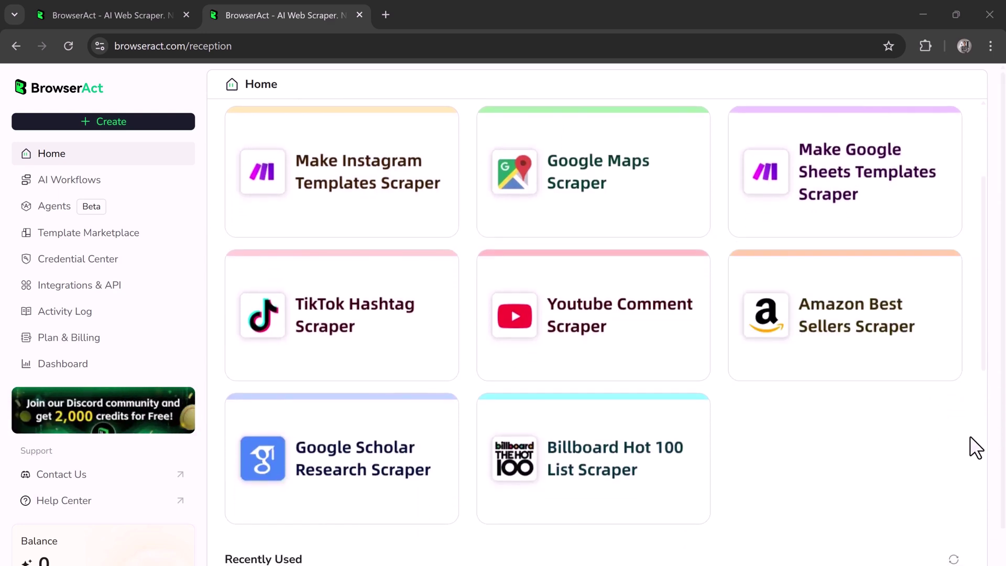
pyautogui.scroll(-3, 970, 440)
pyautogui.scroll(5, 970, 435)
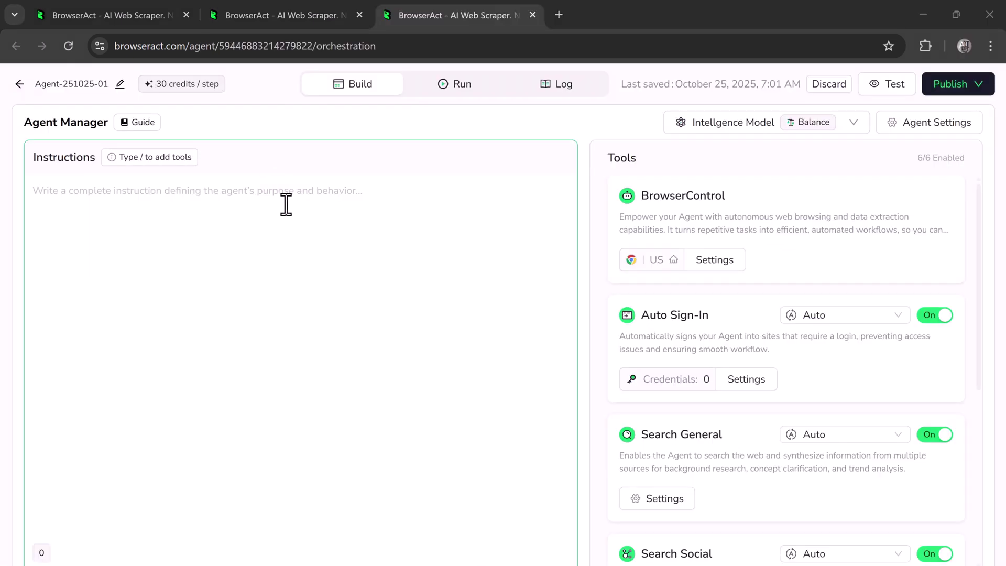
# - Write the instruction 'use BrowserControl to open the amazon website' with BrowserControl inserted as a tool tag
pyautogui.write('use /')
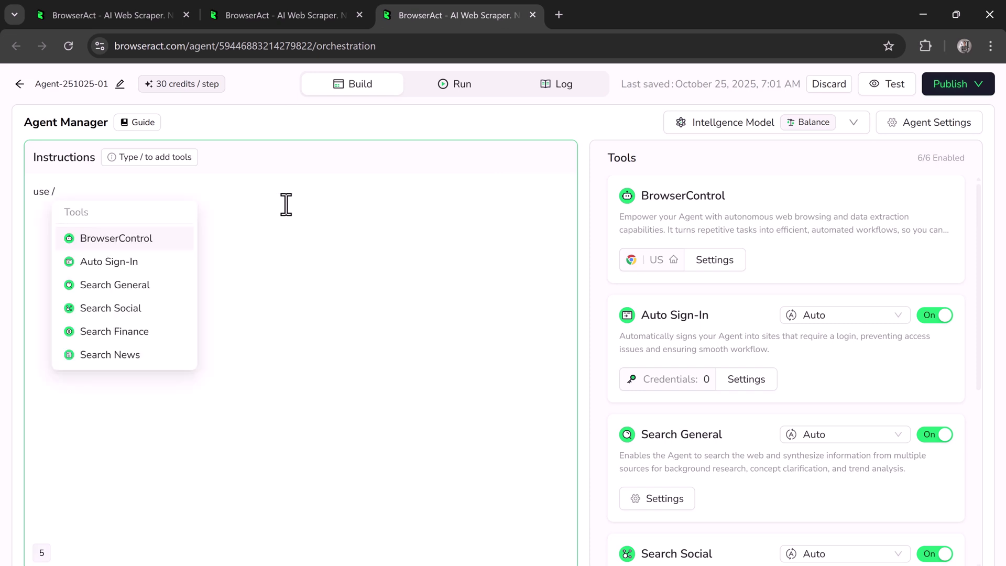
pyautogui.click(149, 243)
pyautogui.write('to open the ama')
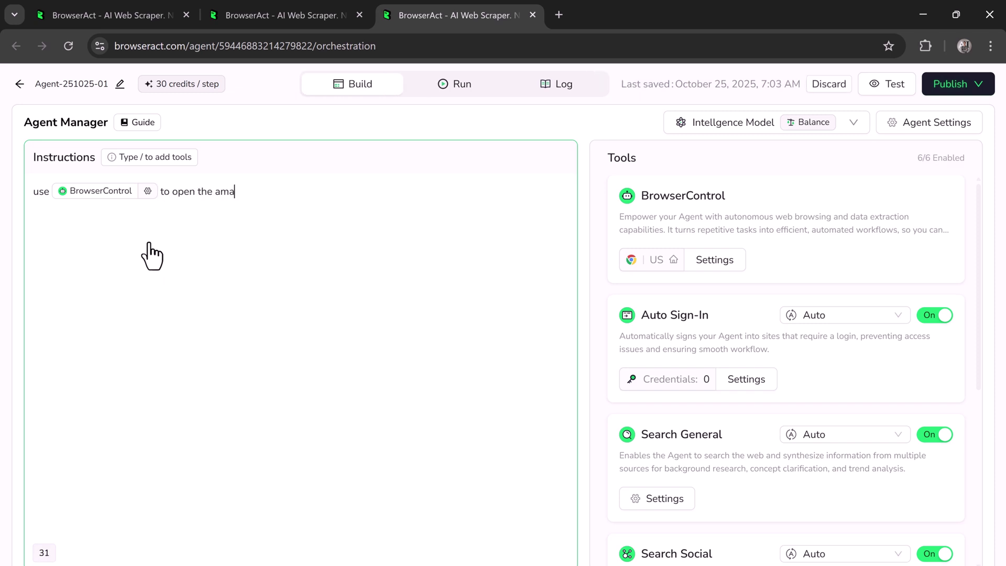
pyautogui.write('zon website')
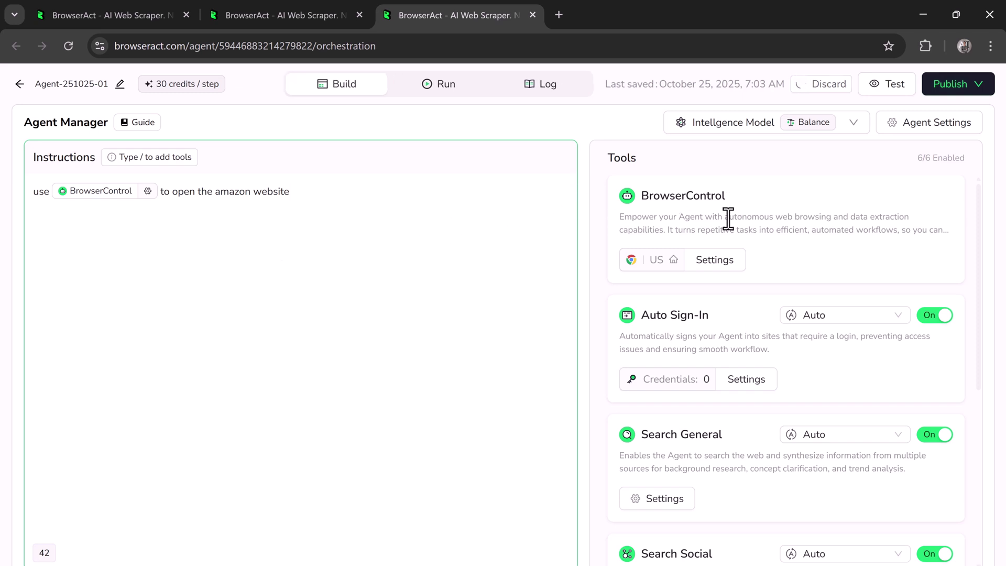
pyautogui.click(714, 262)
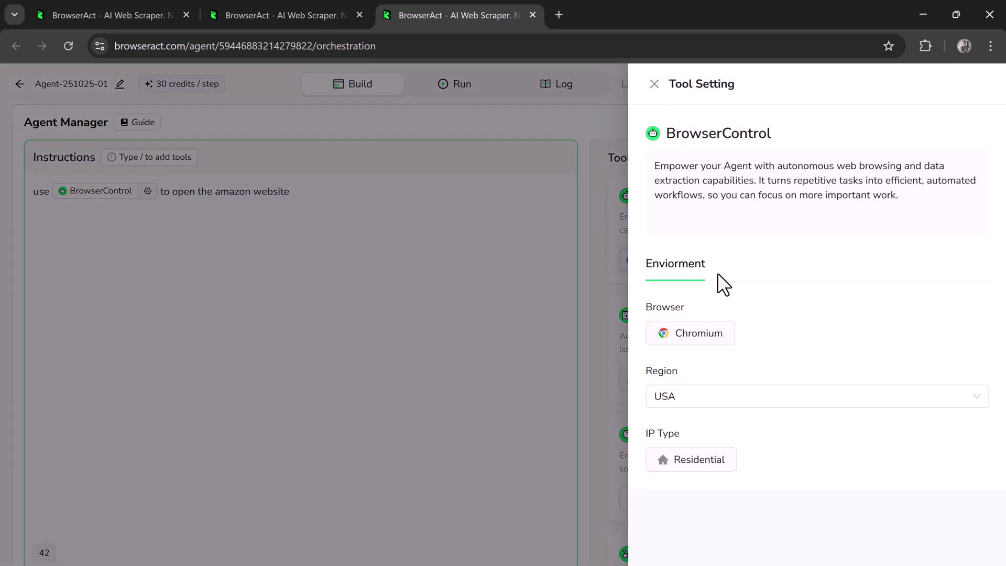
pyautogui.click(726, 392)
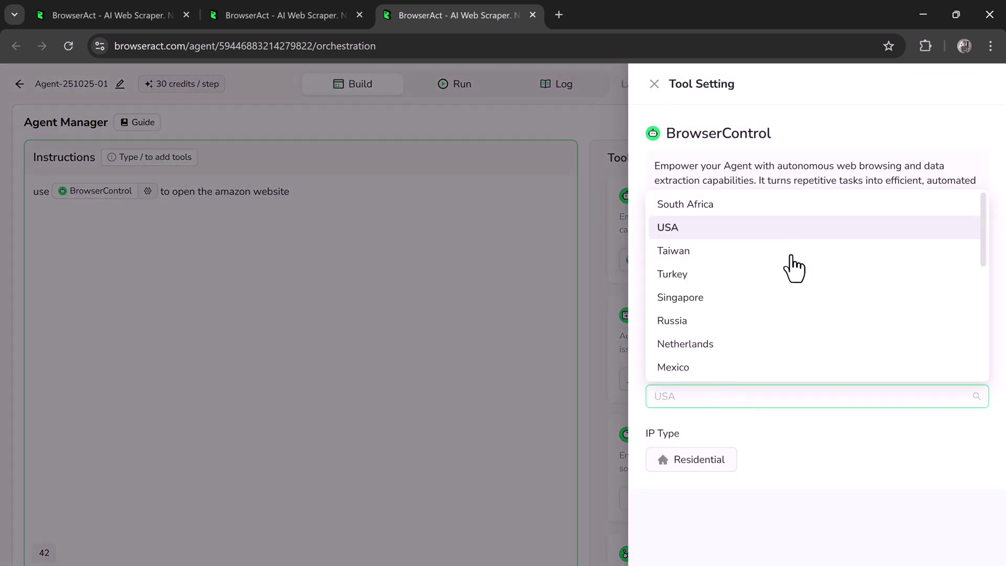
pyautogui.scroll(-5, 801, 367)
pyautogui.scroll(-2, 801, 368)
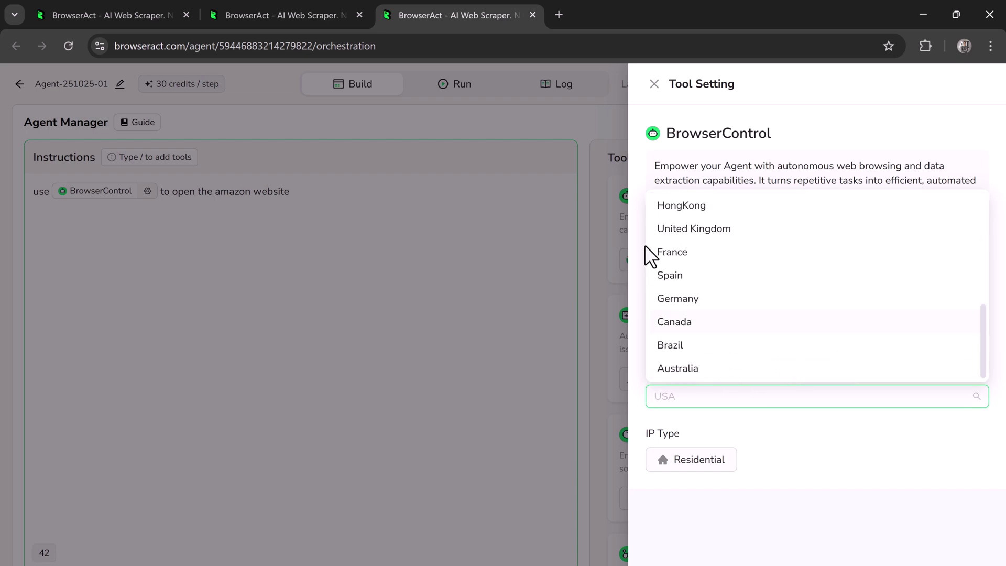
pyautogui.click(656, 85)
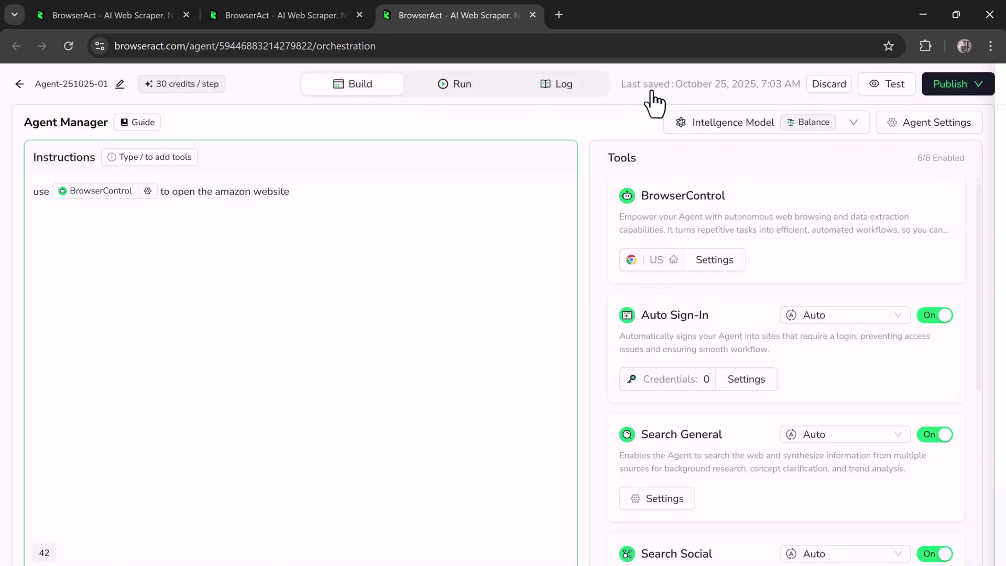
# - Review the Intelligence Model choices and Agent Settings without changes, then bring up the Publish options
pyautogui.click(838, 131)
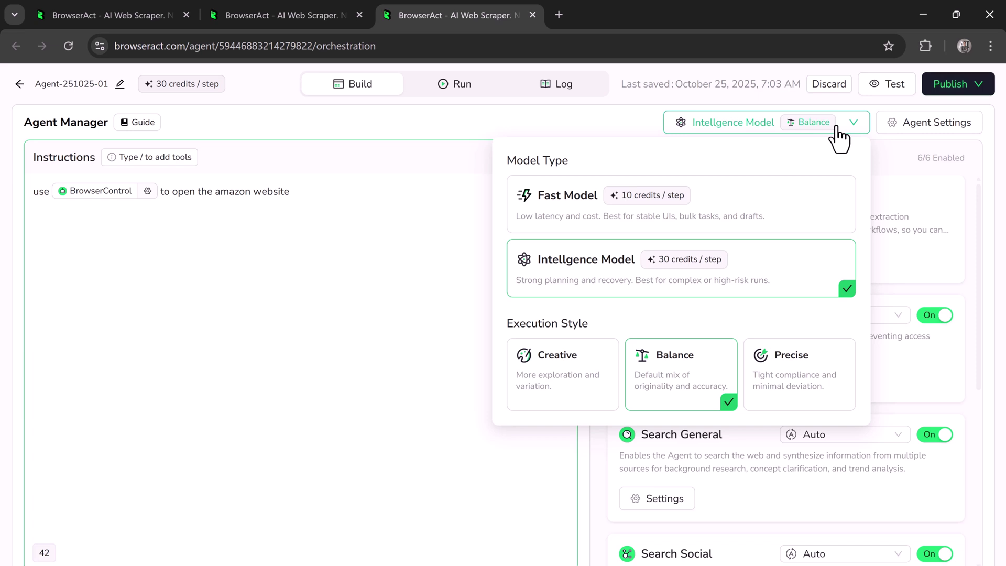
pyautogui.click(839, 138)
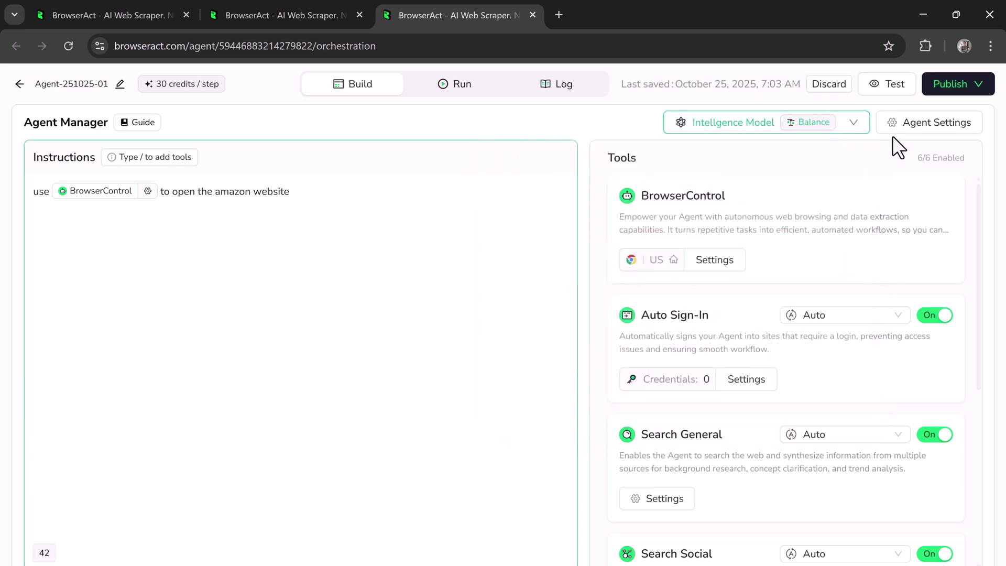
pyautogui.click(929, 125)
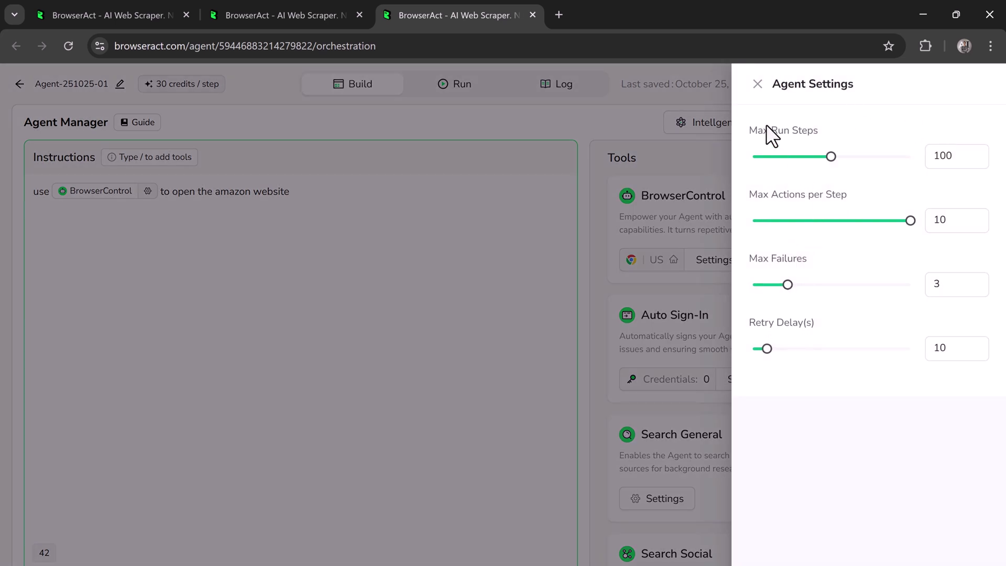
pyautogui.click(757, 85)
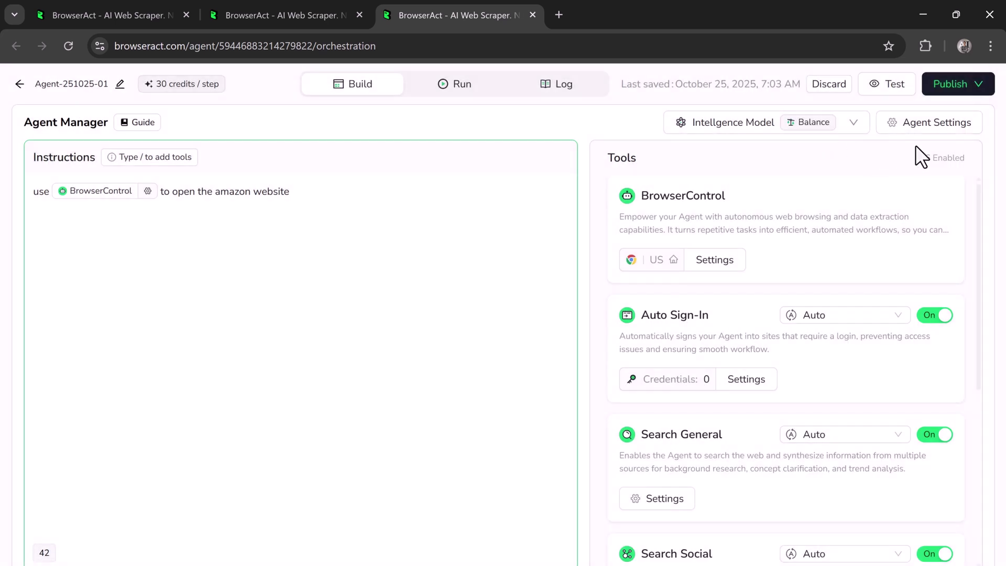
pyautogui.click(978, 93)
# - Publish the agent as a new version and run it from the Changes Published dialog
pyautogui.click(889, 152)
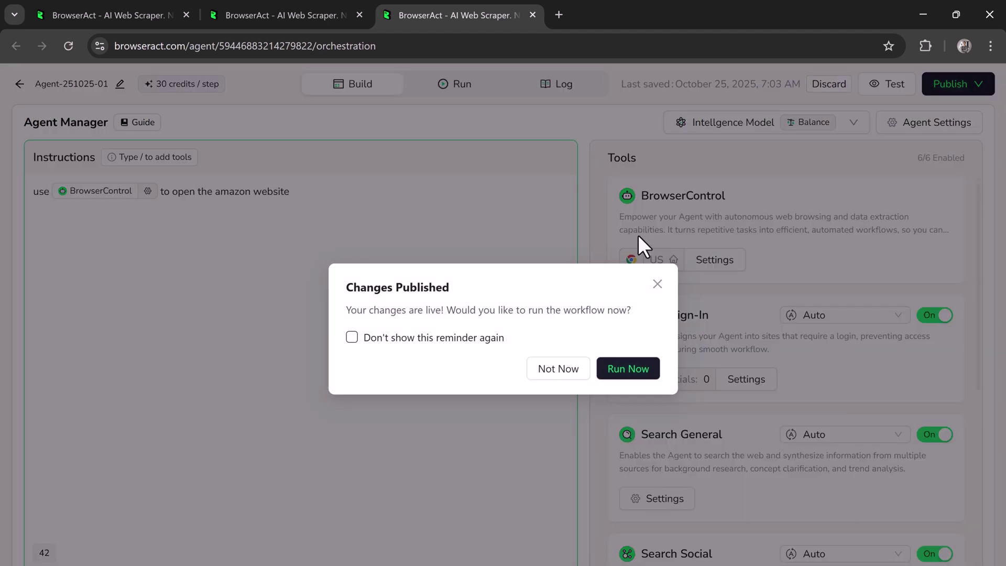
pyautogui.click(629, 372)
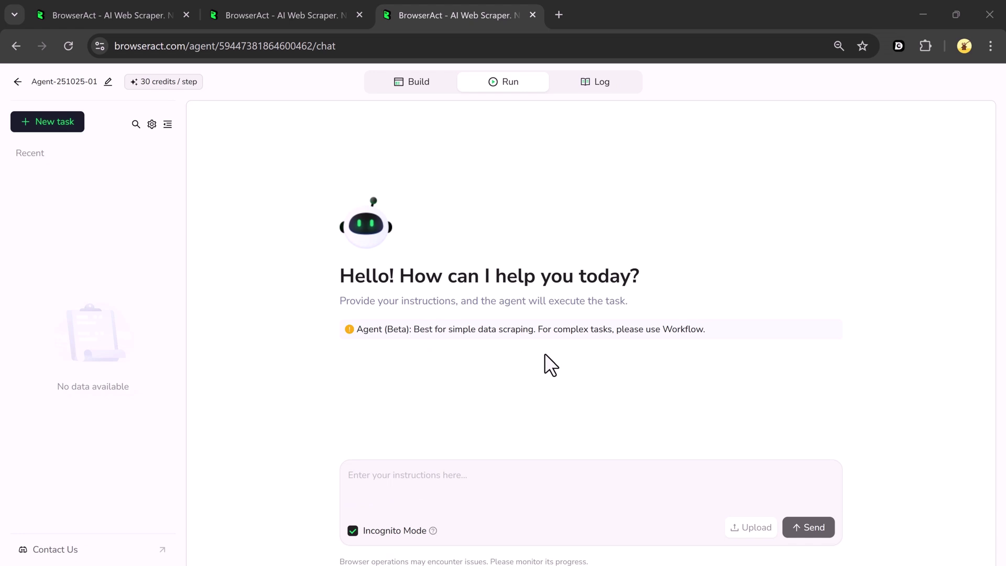
# - Paste the prepared task for Bluetooth speakers under $100, sorted by star rating, and send it
pyautogui.click(439, 481)
pyautogui.write('Find "Bluetooth speakers" under $100, collect name, price, and star rating, then sort by rating before exporting to CSV')
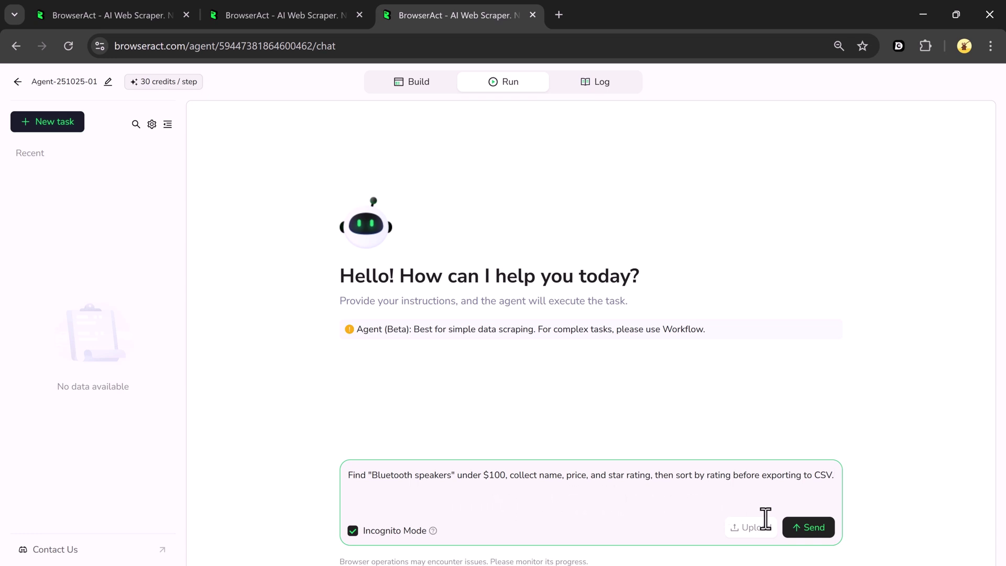
pyautogui.click(815, 528)
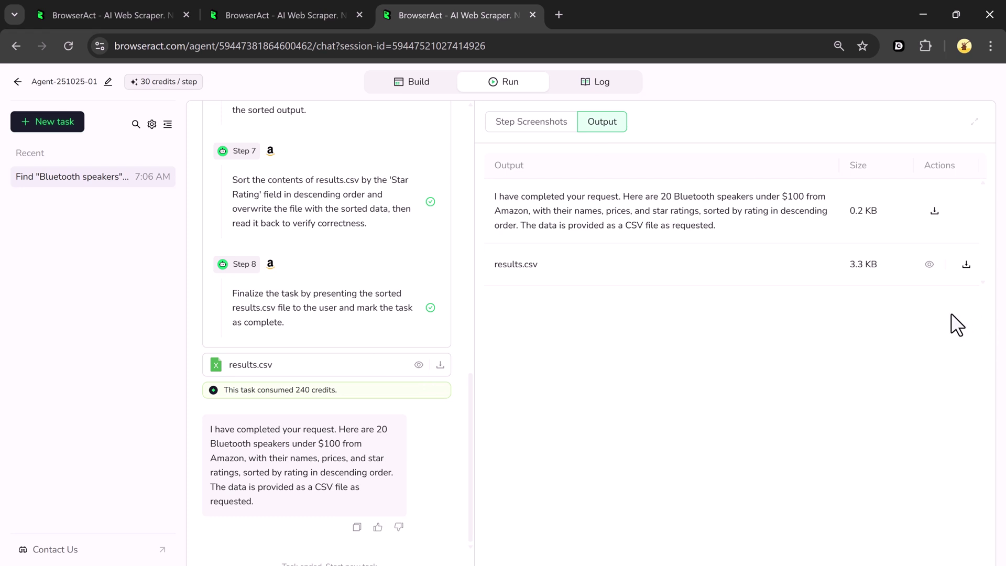
# - Preview results.csv and scroll through the scraped Bluetooth speaker rows
pyautogui.click(930, 265)
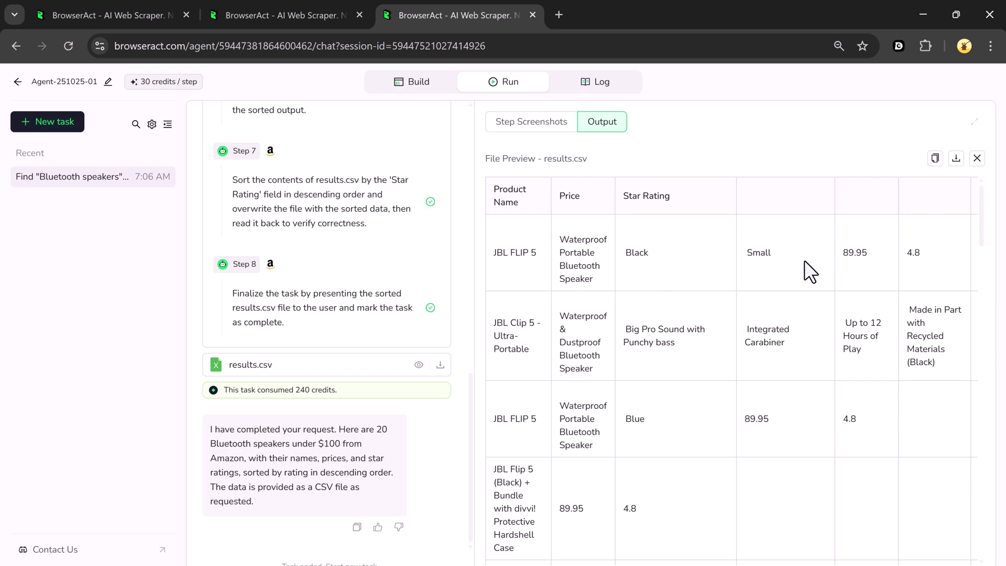
pyautogui.scroll(-10, 806, 262)
pyautogui.scroll(-15, 687, 265)
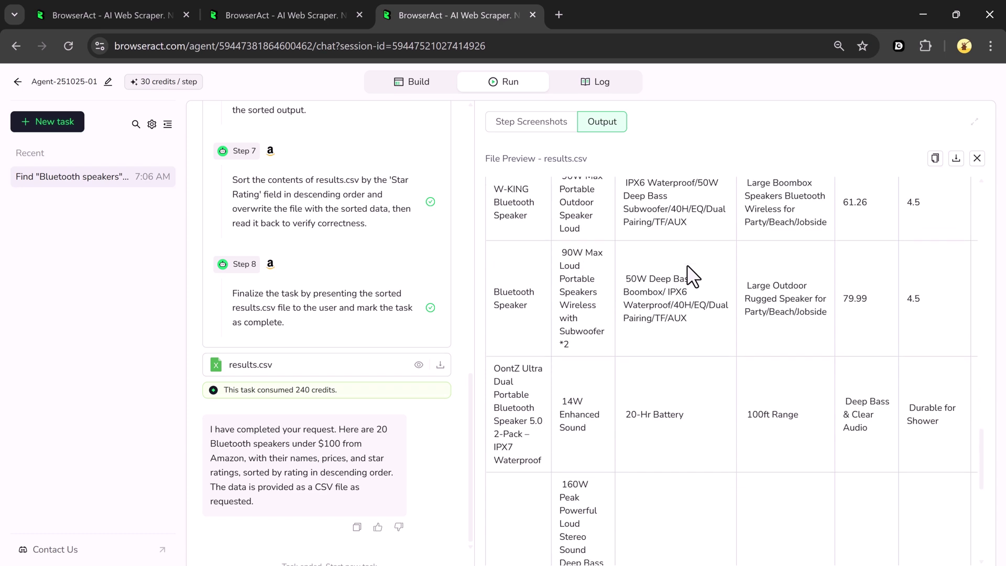
pyautogui.scroll(-3, 687, 266)
pyautogui.scroll(20, 688, 266)
pyautogui.scroll(-15, 688, 264)
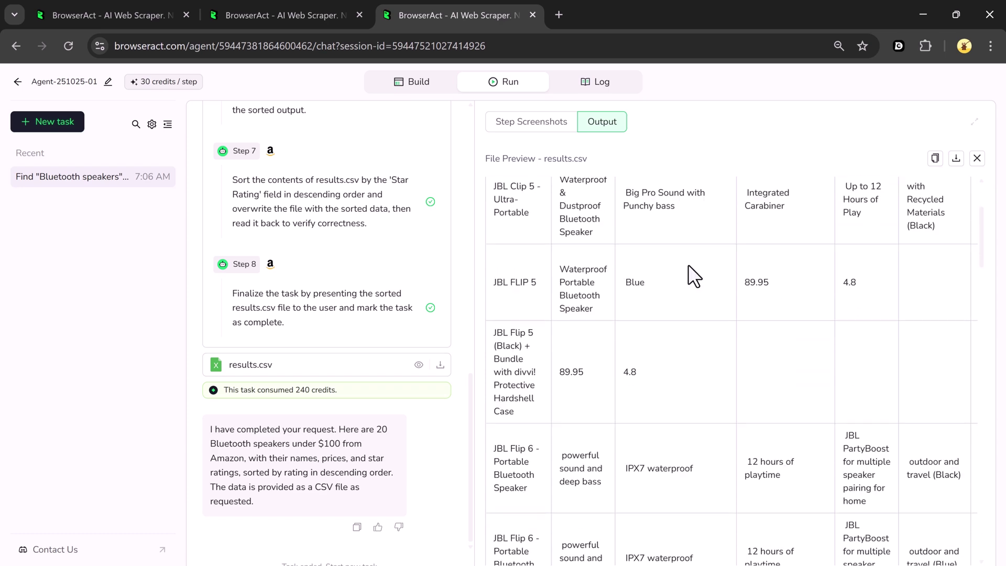
pyautogui.scroll(-10, 688, 264)
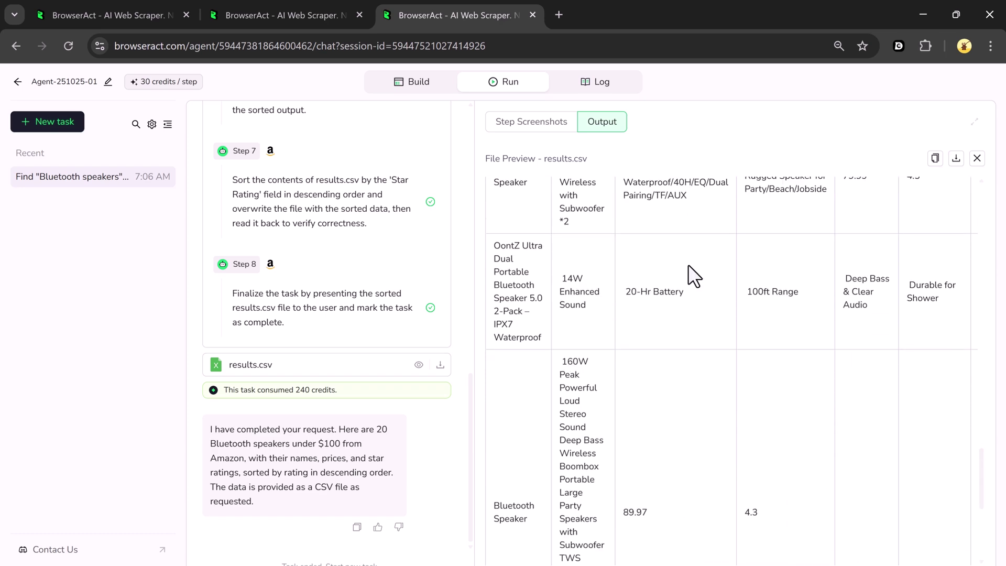
pyautogui.scroll(4, 798, 325)
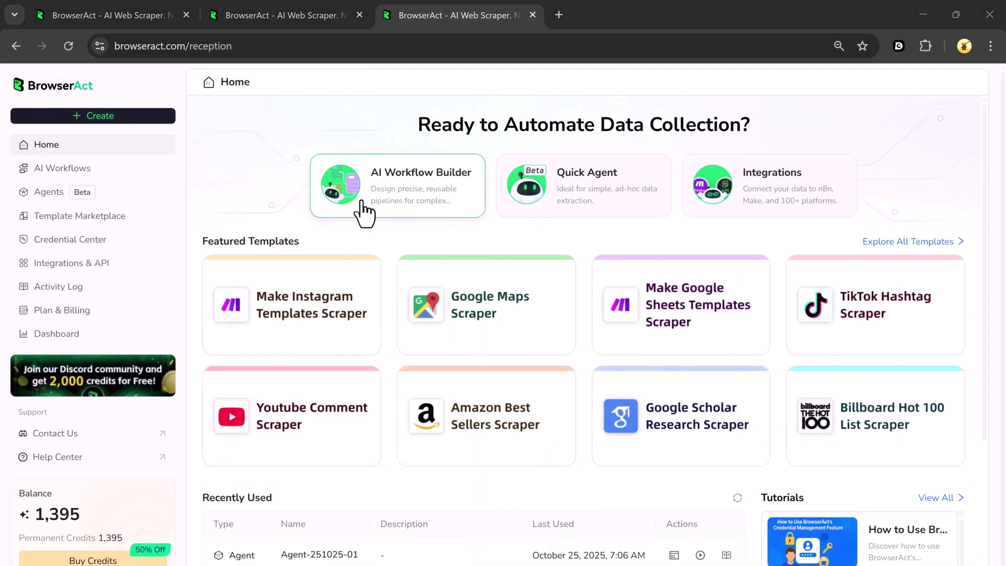
# - Create a new AI workflow, save it as draft Workflow-251025-01, and start a 'Search_keyword' parameter
pyautogui.click(335, 181)
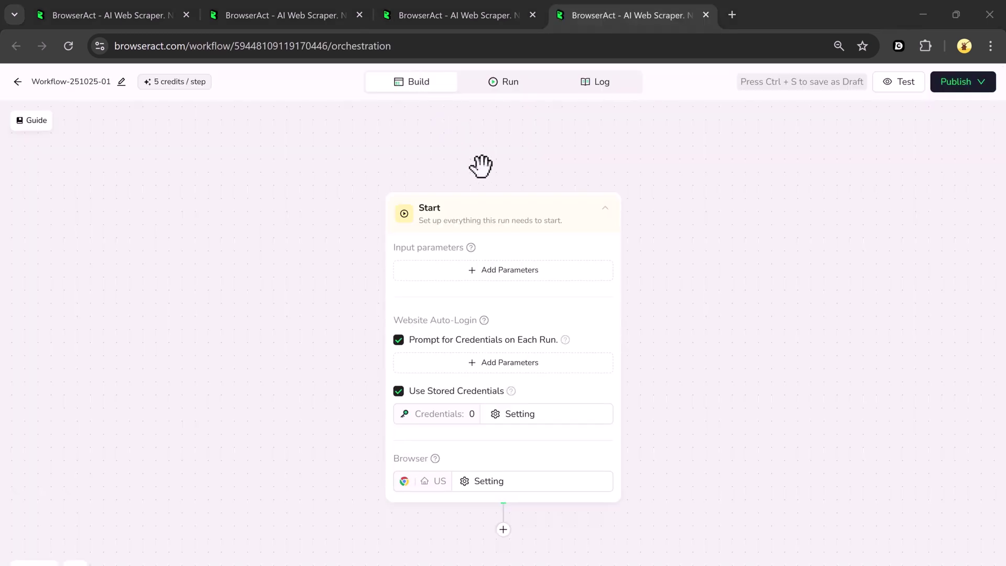
pyautogui.hotkey('ctrl', 's')
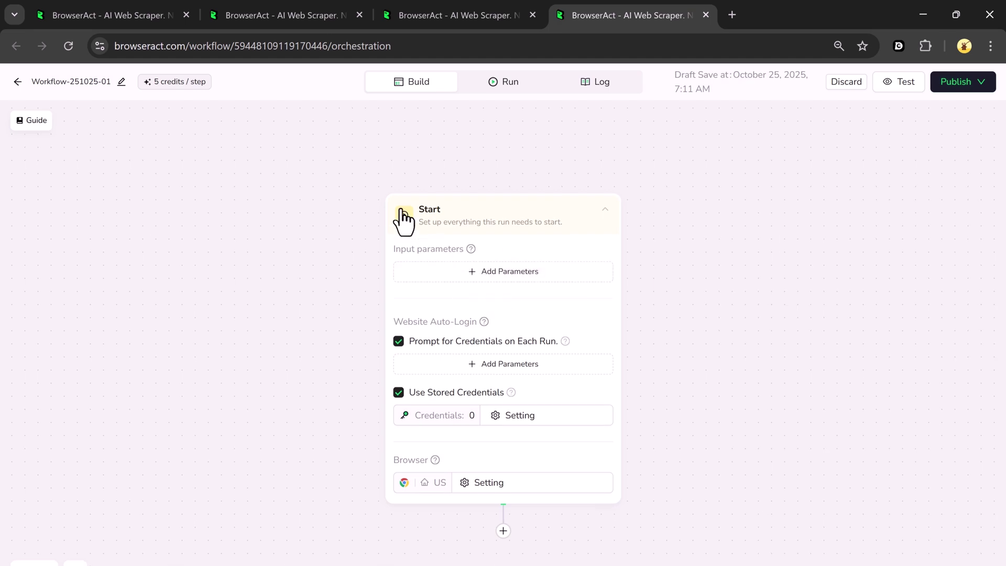
pyautogui.click(529, 276)
pyautogui.write('Search_keyword')
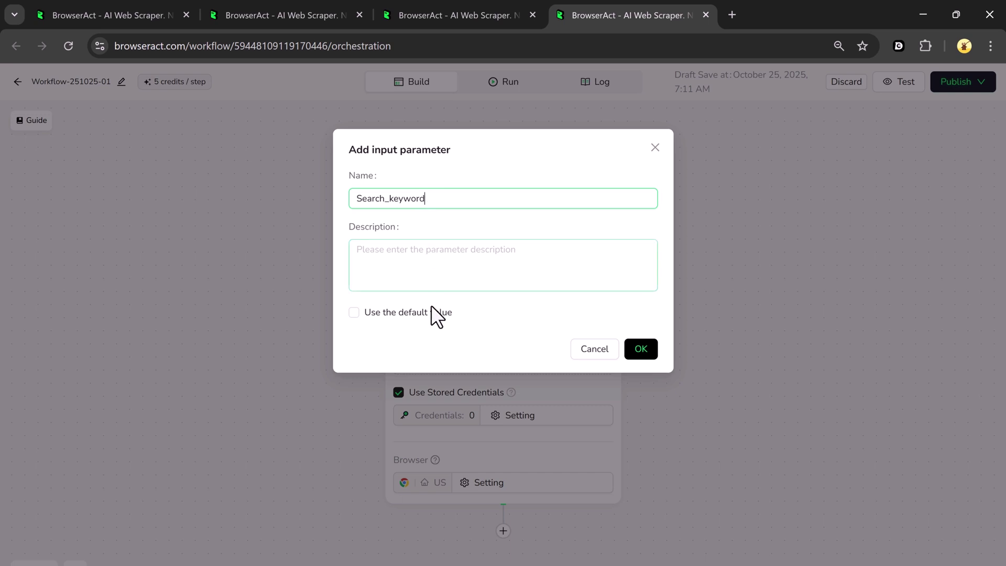
# - Give the Search_keyword parameter the default value 'Power Banks' and confirm it
pyautogui.click(415, 314)
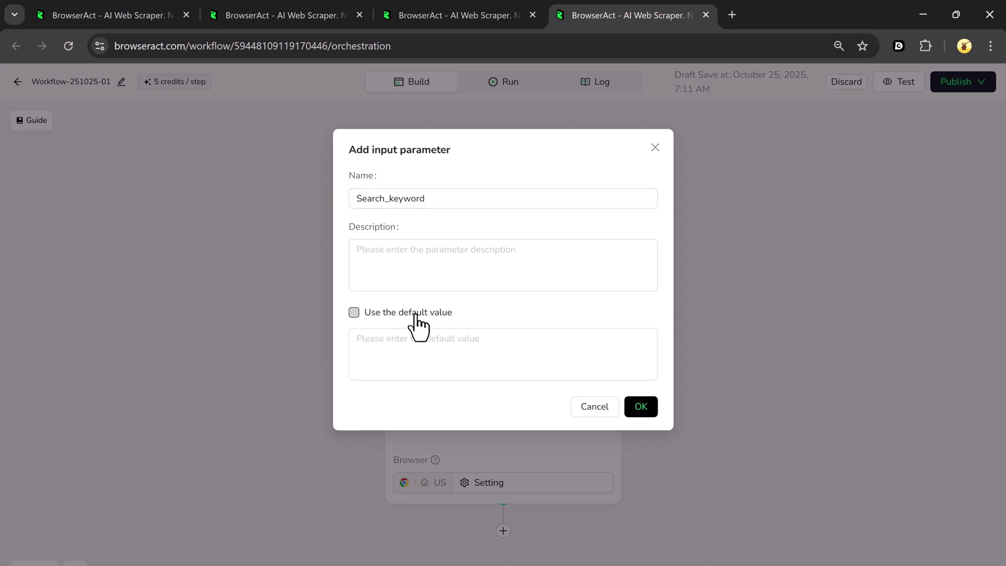
pyautogui.click(437, 352)
pyautogui.write('Power Banks')
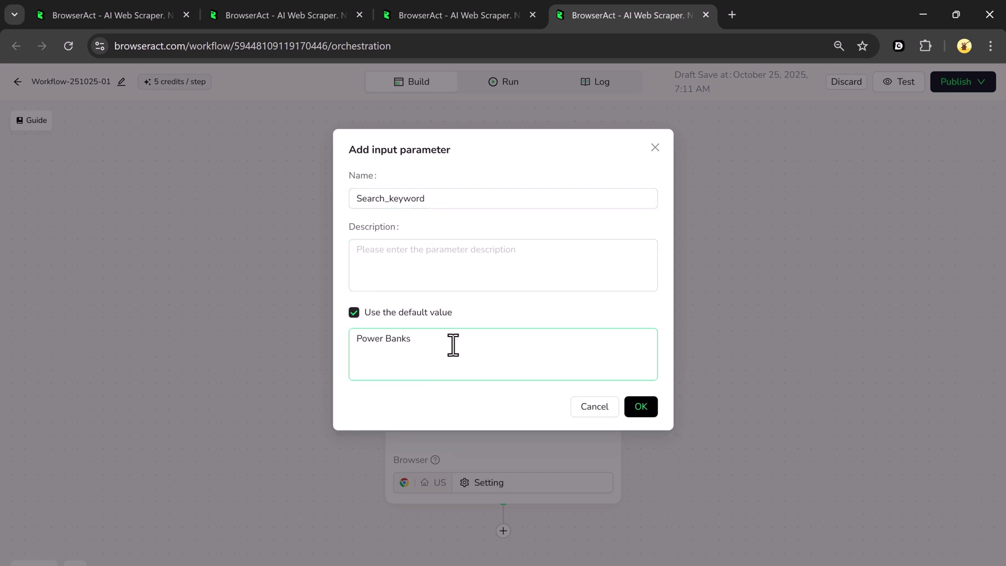
pyautogui.click(638, 414)
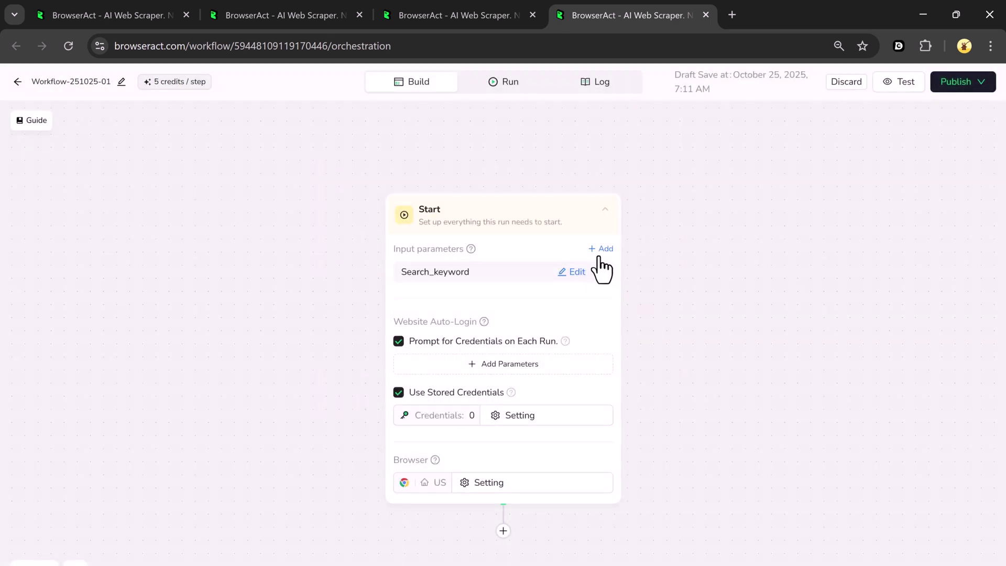
# - Add a WesbiteURL parameter with the pasted website address as its default
pyautogui.click(602, 249)
pyautogui.click(484, 198)
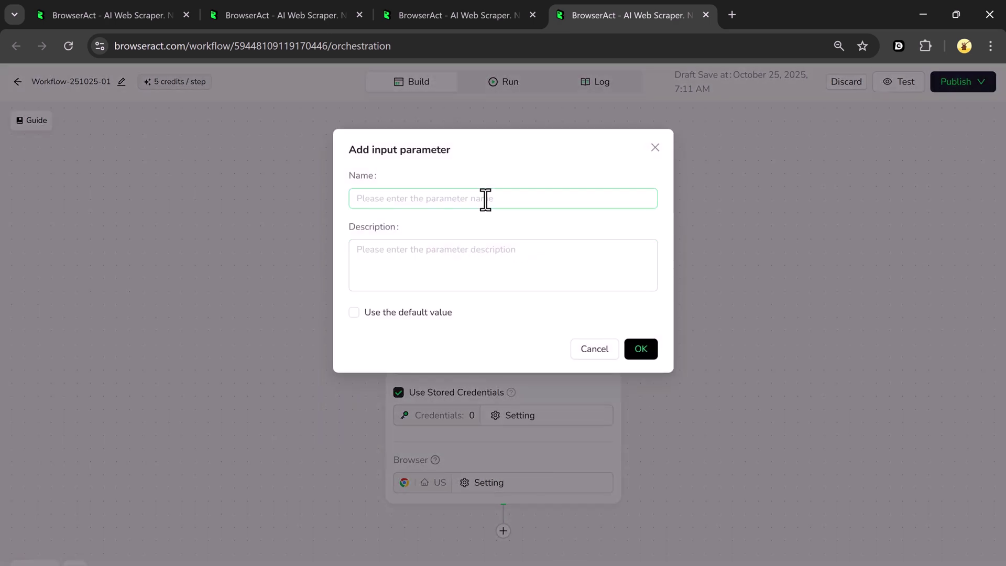
pyautogui.write('WesbiteURL')
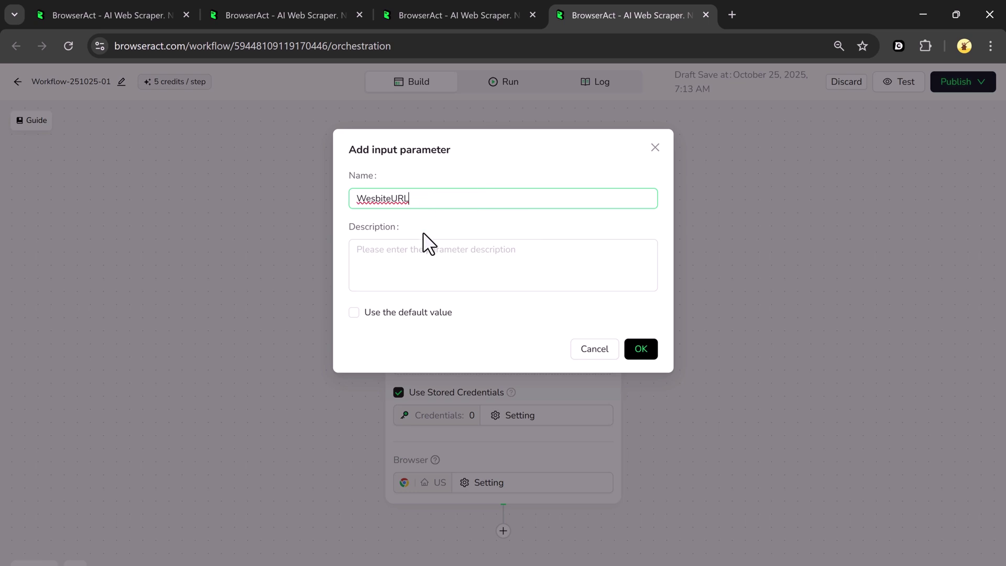
pyautogui.click(408, 313)
pyautogui.click(490, 338)
pyautogui.write('https://browseract.com/')
pyautogui.click(637, 409)
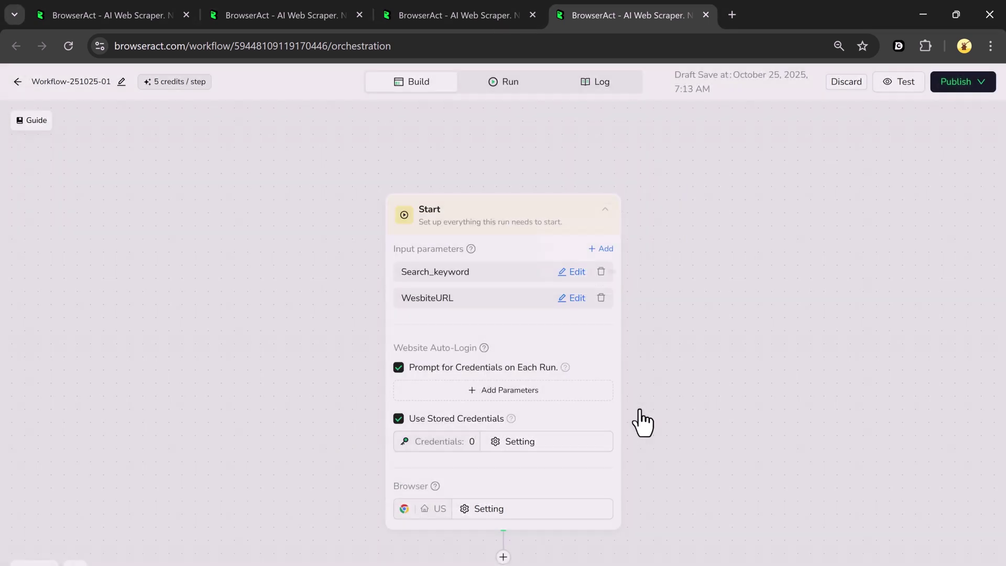
# - Add a Rating parameter with default value '%90'
pyautogui.click(601, 248)
pyautogui.click(376, 198)
pyautogui.write('Rating')
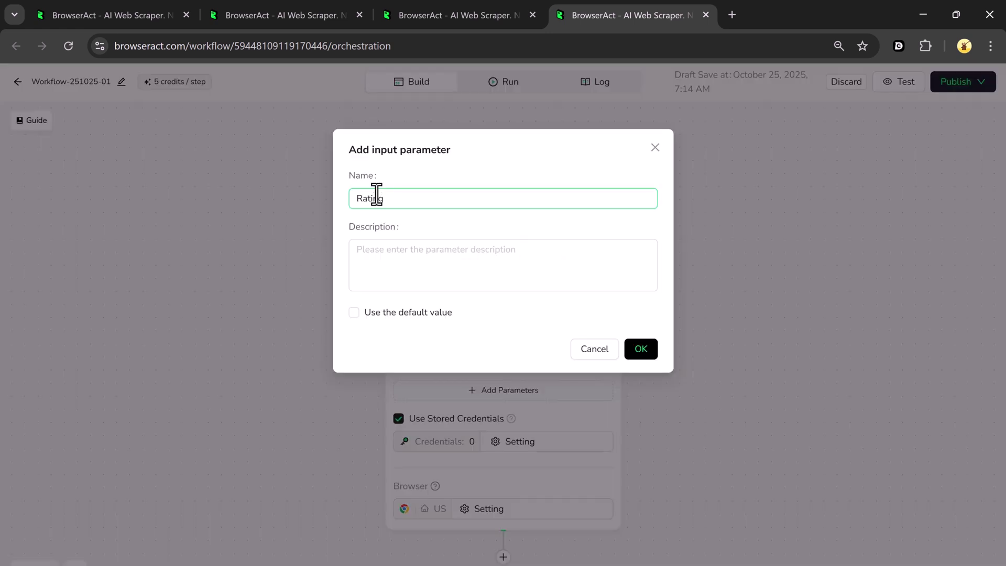
pyautogui.click(413, 314)
pyautogui.write('%90')
pyautogui.click(641, 410)
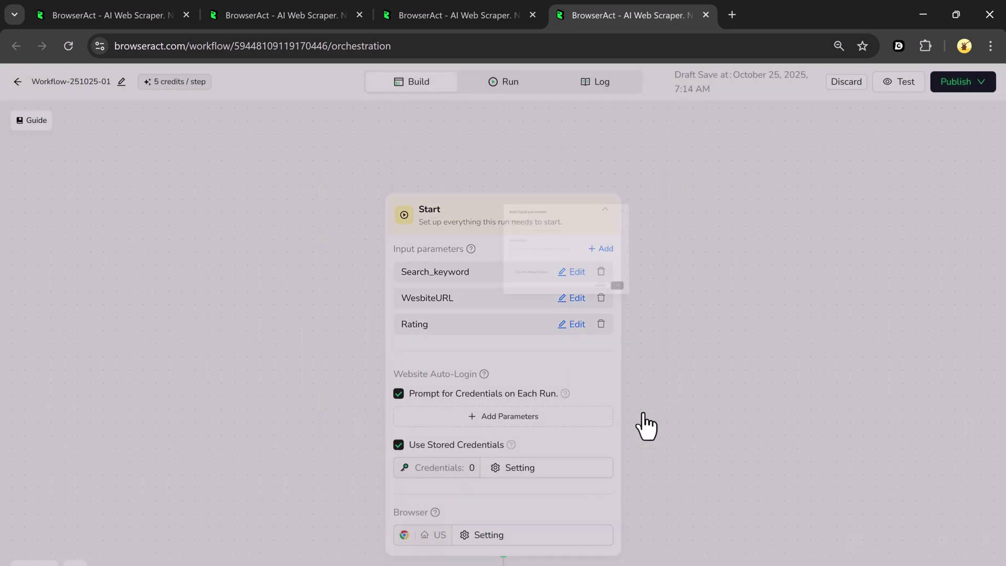
# - Check the Browser region list and leave it set to US
pyautogui.scroll(-2, 524, 351)
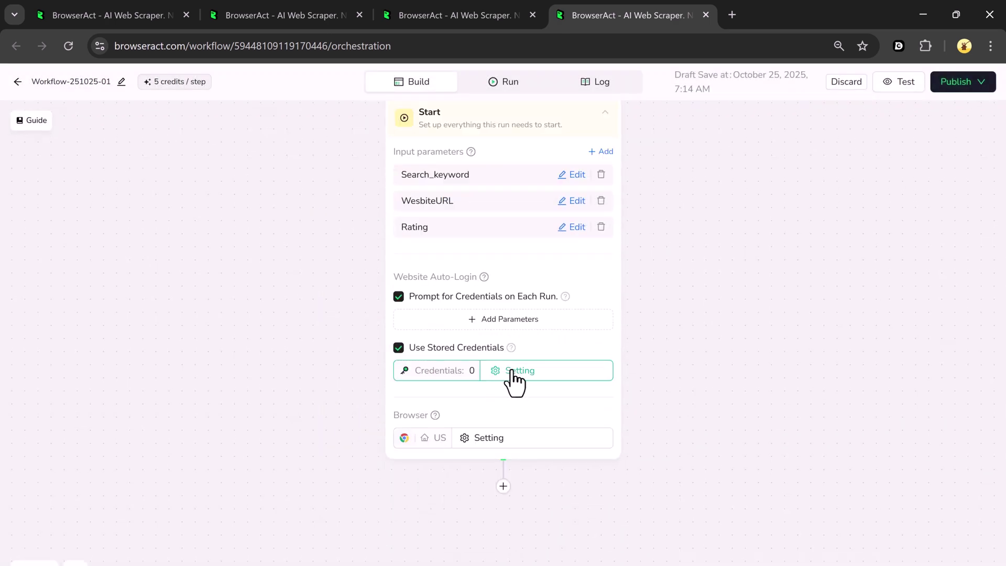
pyautogui.scroll(-1, 490, 315)
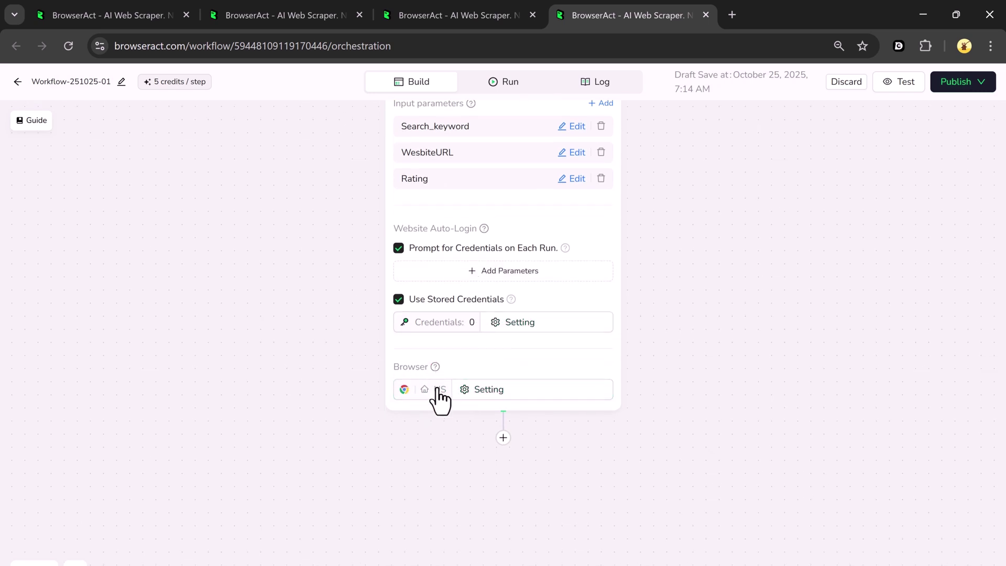
pyautogui.moveTo(438, 406)
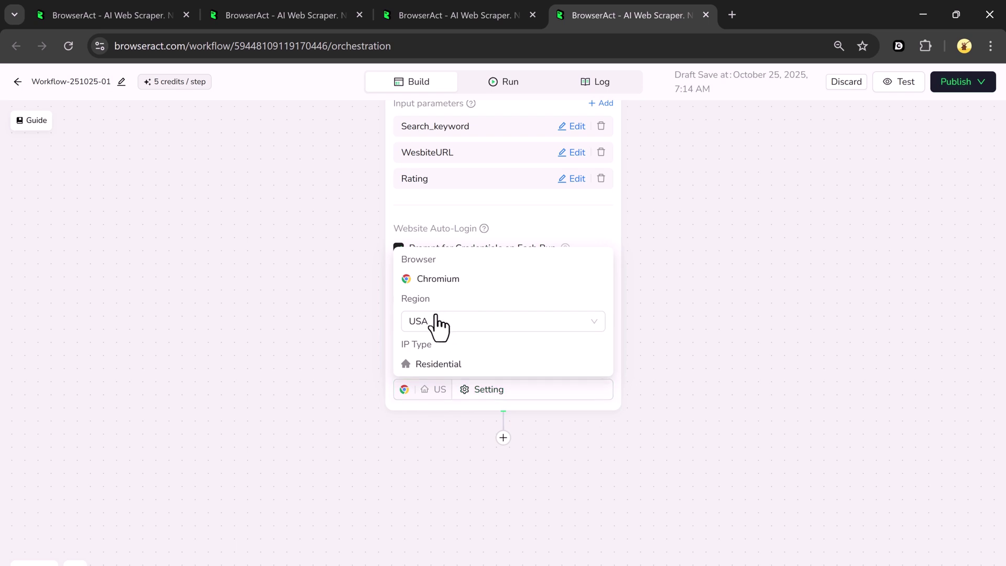
pyautogui.click(451, 322)
pyautogui.scroll(-5, 474, 430)
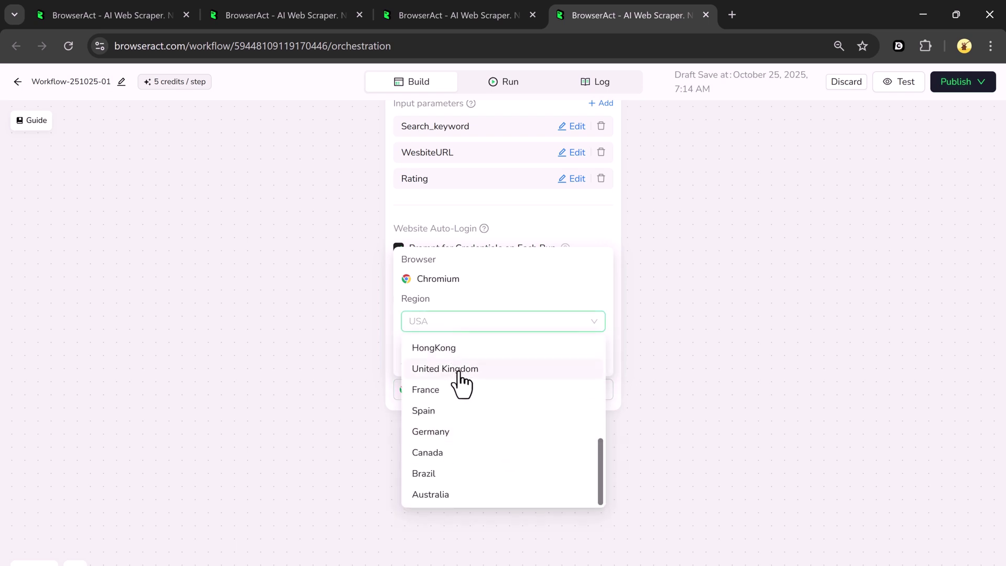
pyautogui.click(335, 360)
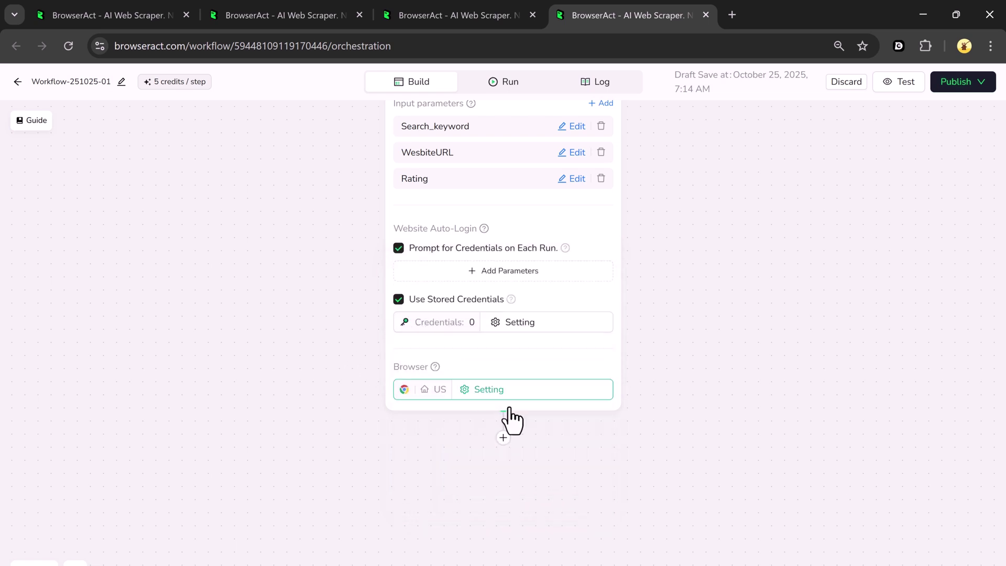
pyautogui.scroll(-1, 511, 419)
pyautogui.click(503, 402)
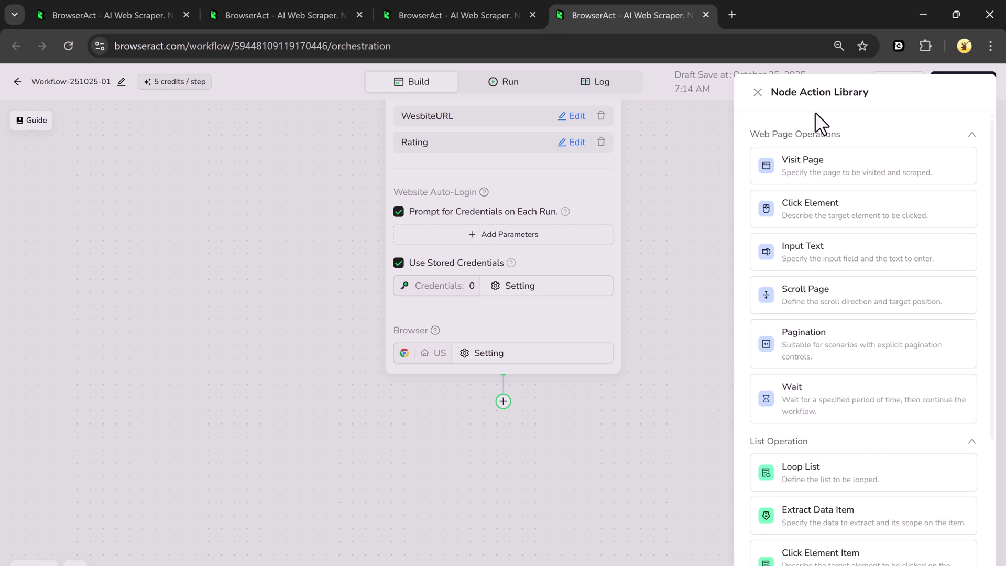
# - Add a Visit Page step with an instruction to visit the WesbiteURL
pyautogui.click(849, 171)
pyautogui.scroll(-3, 507, 382)
pyautogui.click(515, 384)
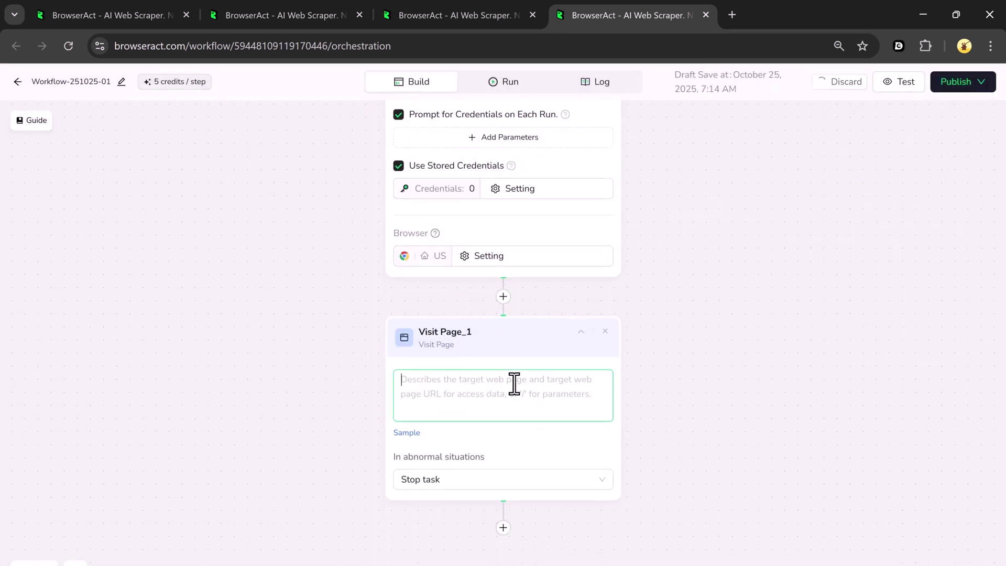
pyautogui.write('visit WesbiteURL')
# - Add an Input Text step that searches Amazon for the Search_keyword
pyautogui.click(503, 527)
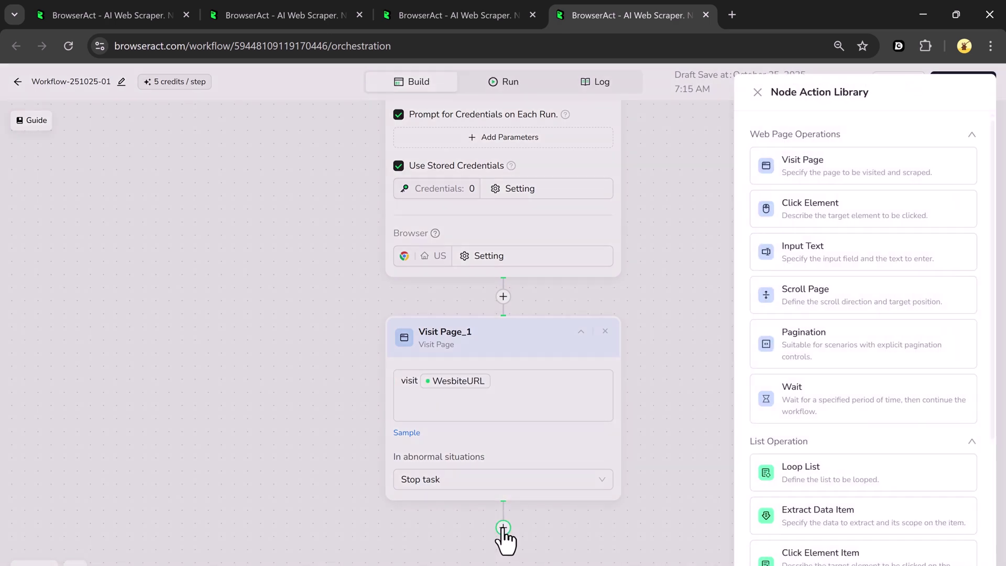
pyautogui.click(791, 264)
pyautogui.scroll(-3, 486, 434)
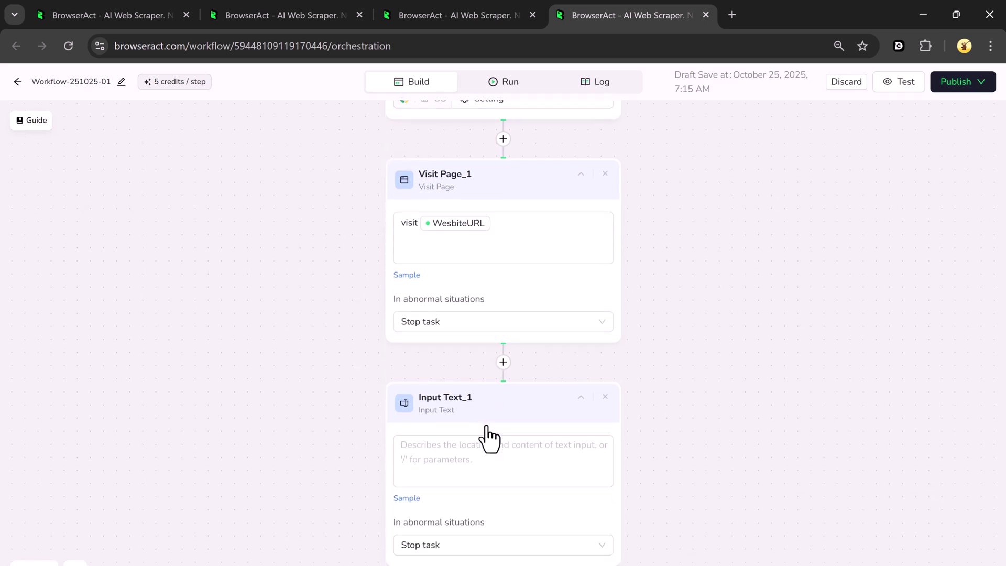
pyautogui.write('enter Search_keyword in the amazon search bar')
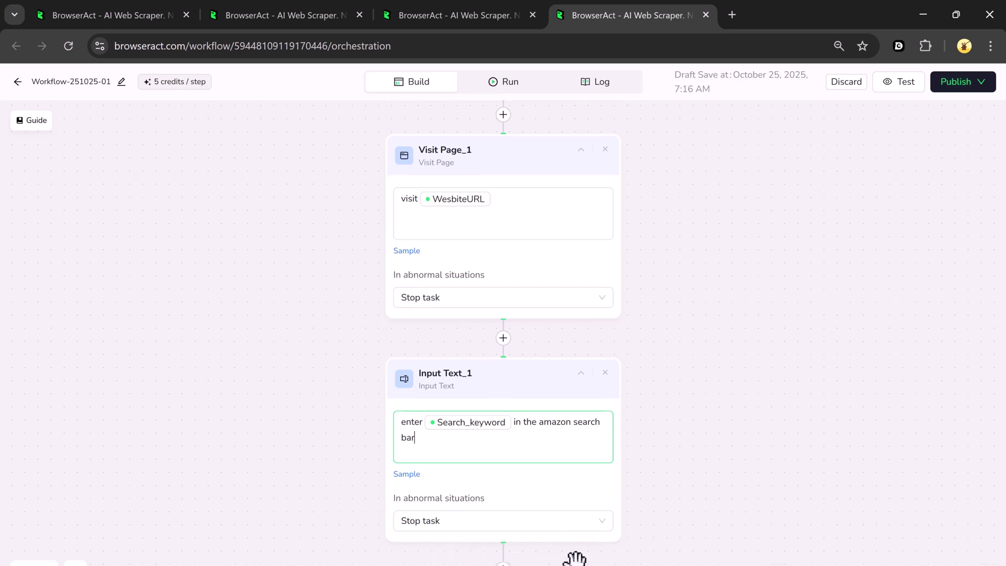
pyautogui.scroll(-6, 506, 552)
pyautogui.click(503, 467)
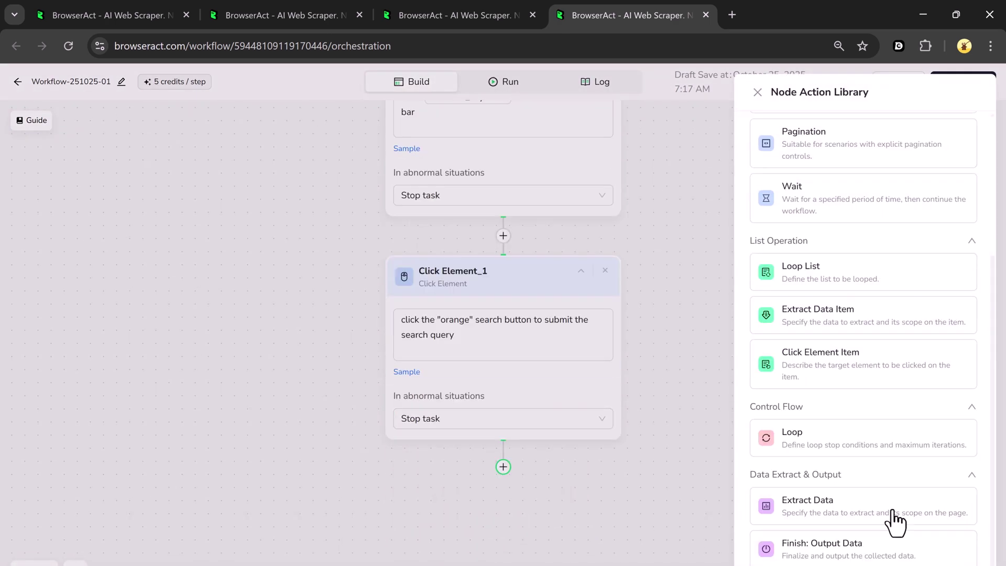
# - Add an Extract Data step capturing brand name, product title, original price, rating and product URL
pyautogui.click(888, 516)
pyautogui.scroll(-4, 556, 398)
pyautogui.click(500, 417)
pyautogui.hotkey('ctrl', 'v')
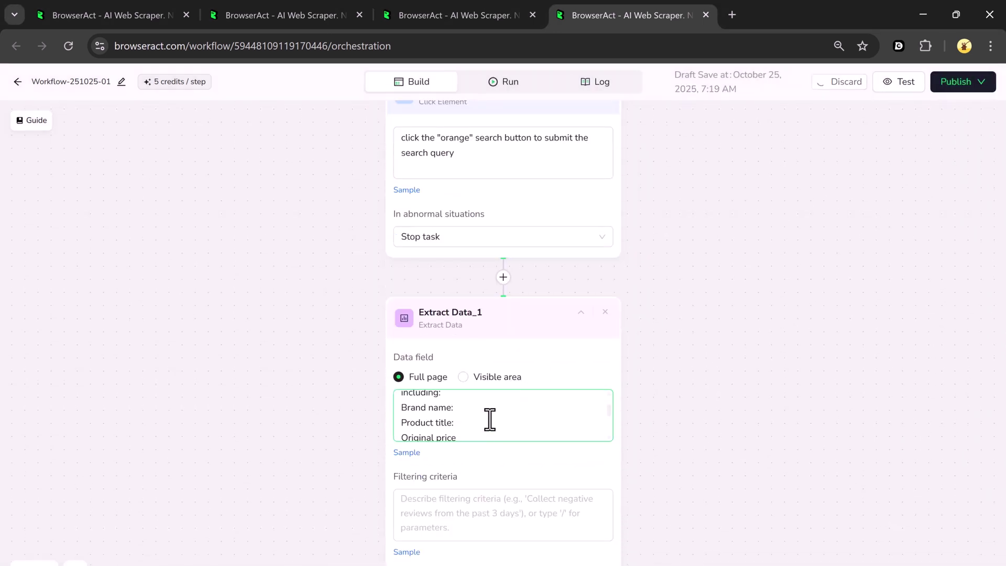
pyautogui.click(489, 412)
pyautogui.press('BackSpace')
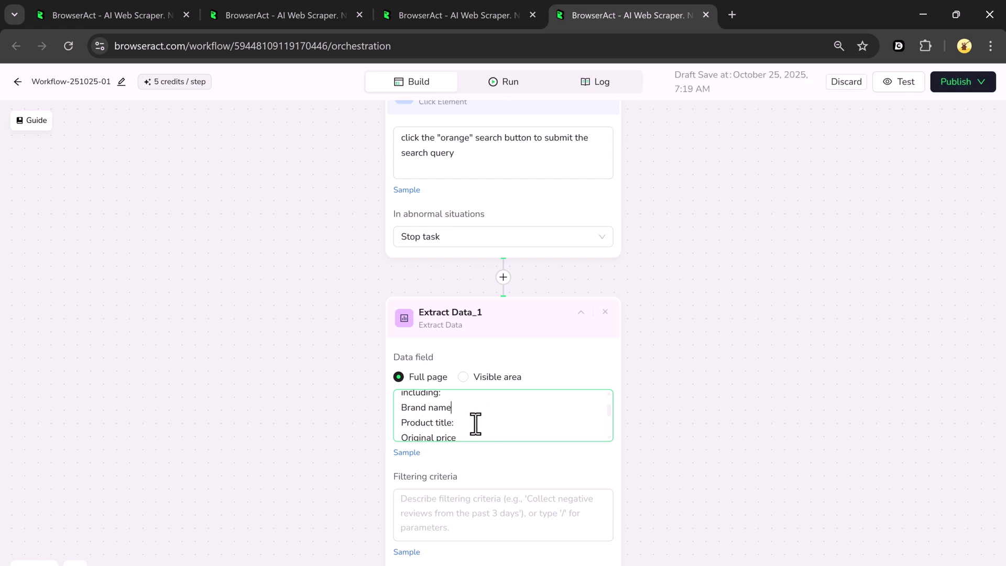
pyautogui.scroll(-3, 478, 419)
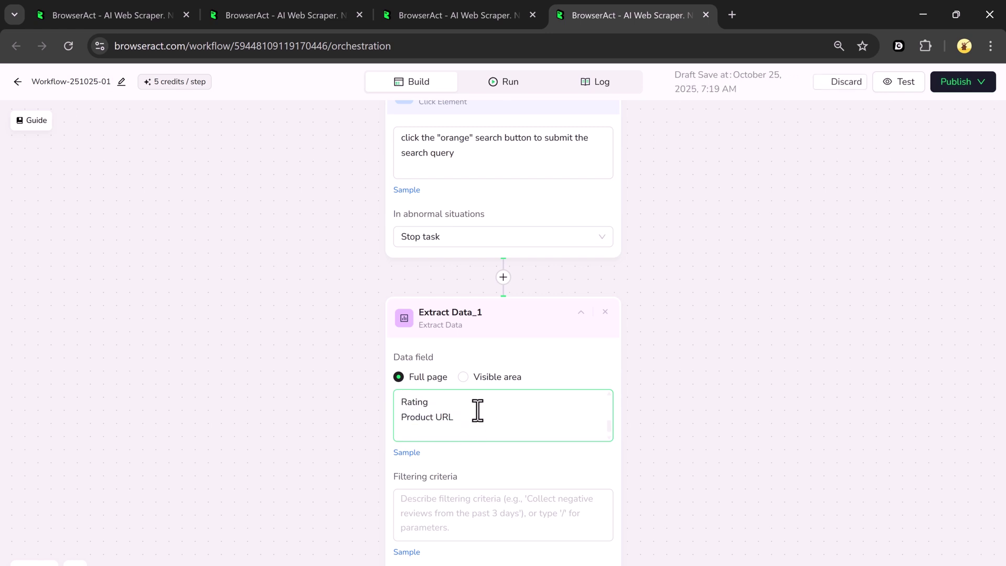
pyautogui.scroll(4, 470, 419)
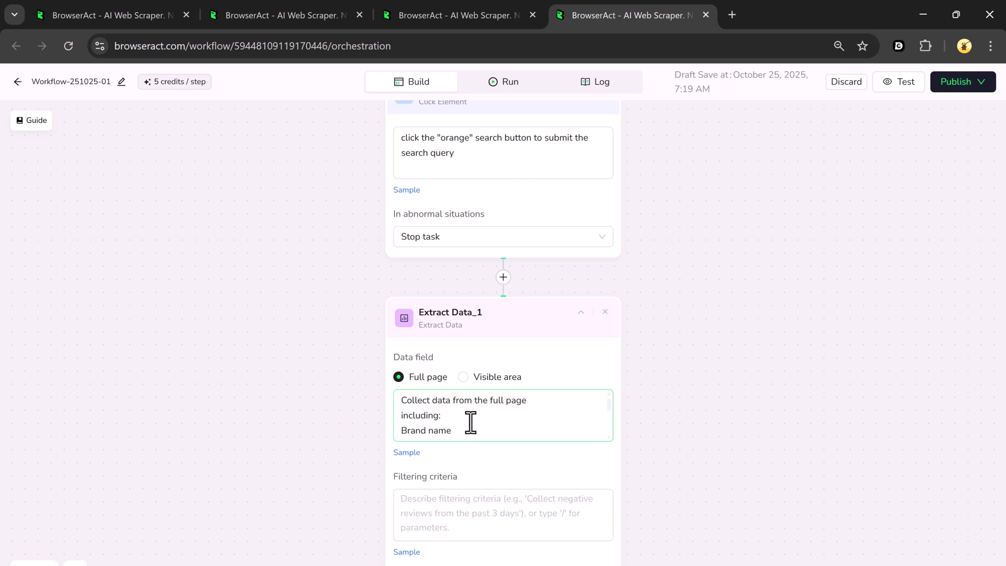
pyautogui.scroll(-4, 471, 422)
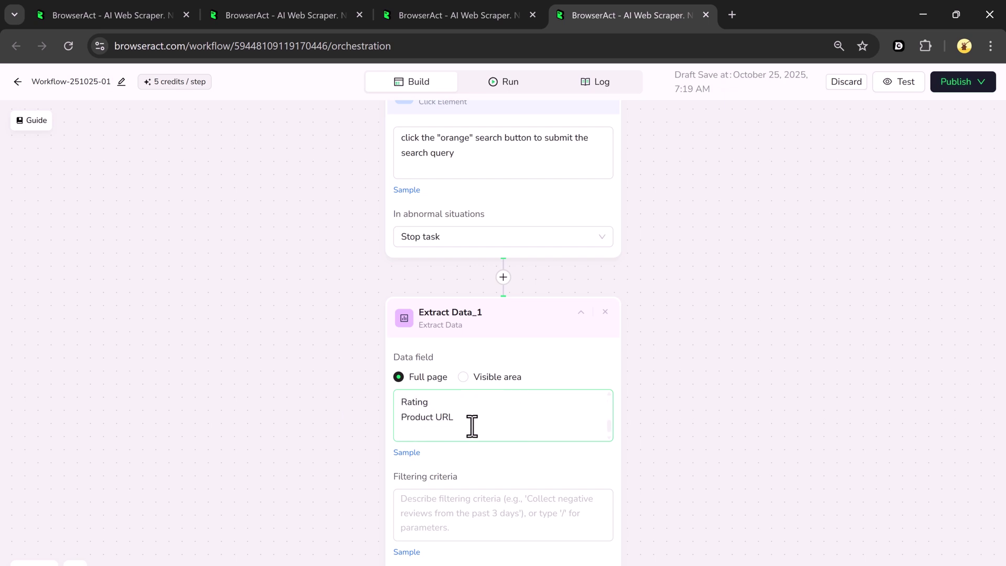
pyautogui.scroll(-1, 493, 472)
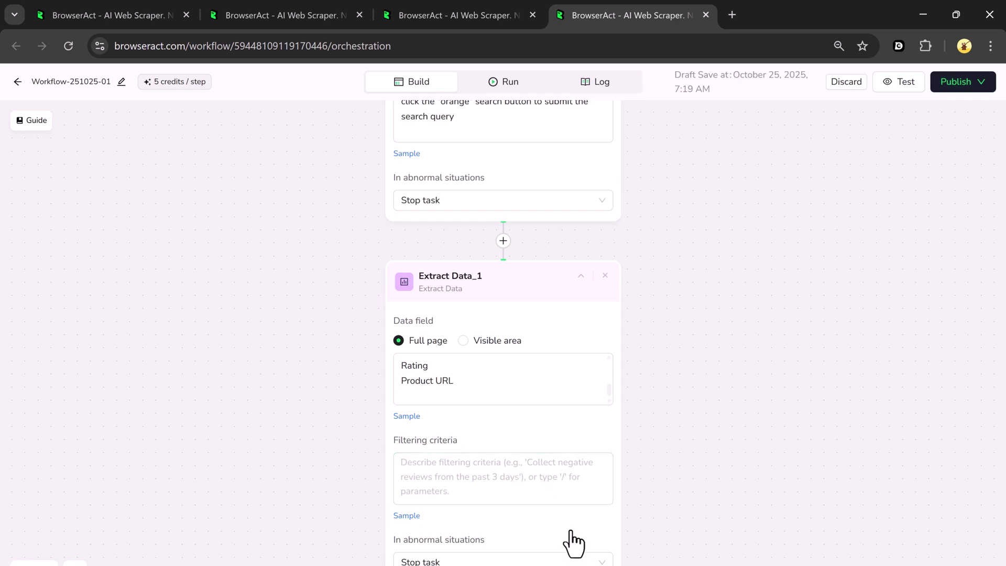
pyautogui.scroll(-4, 618, 490)
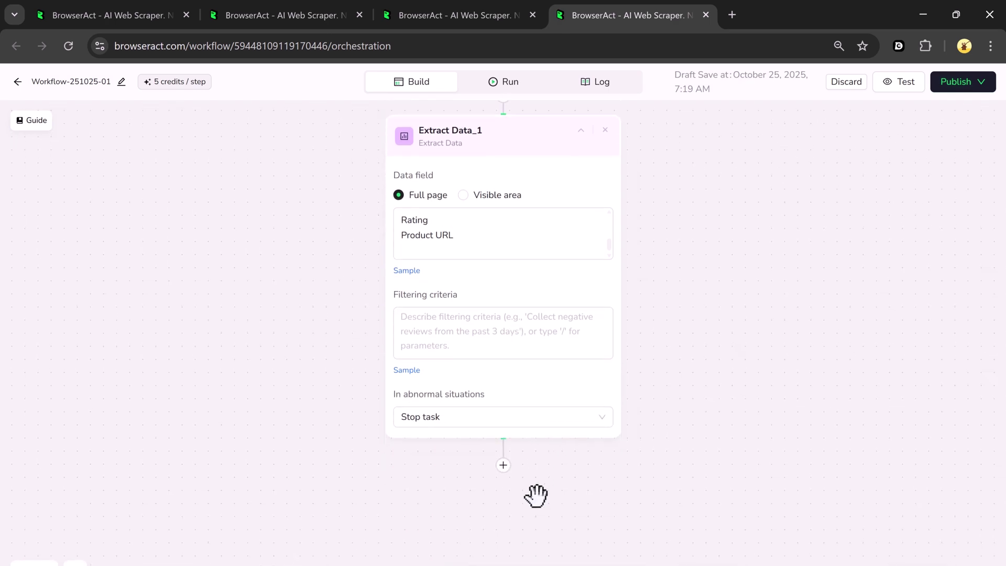
pyautogui.scroll(-2, 537, 499)
# - End the workflow with a Finish: Output Data step
pyautogui.click(503, 405)
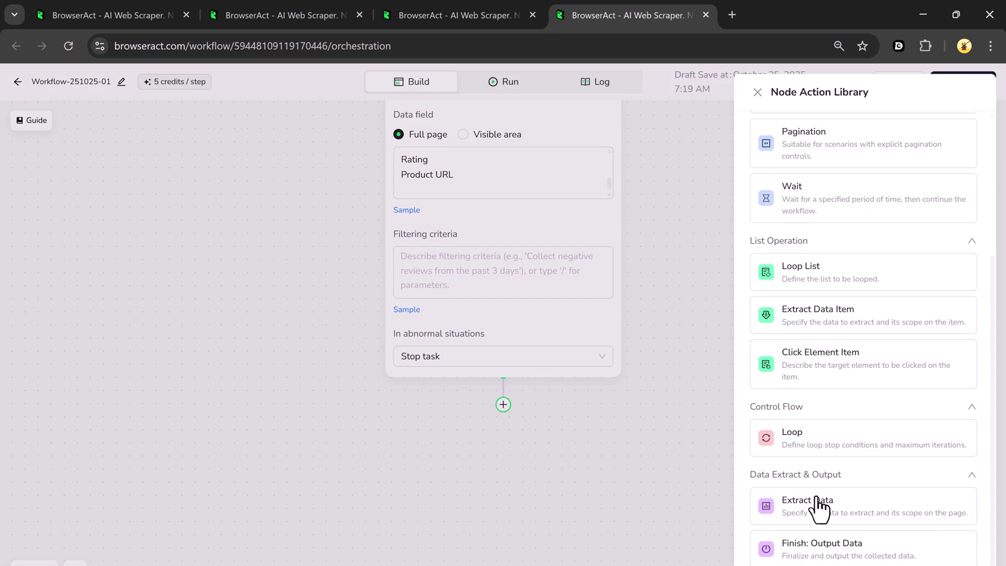
pyautogui.click(823, 546)
pyautogui.scroll(-3, 576, 485)
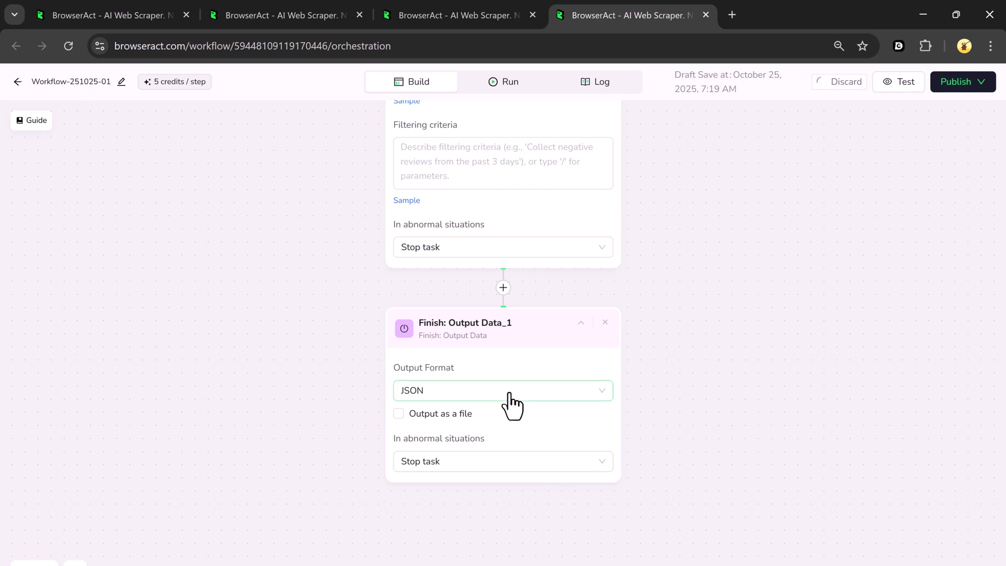
# - Set Output Data_1 to output its results in CSV format as a file
pyautogui.click(511, 401)
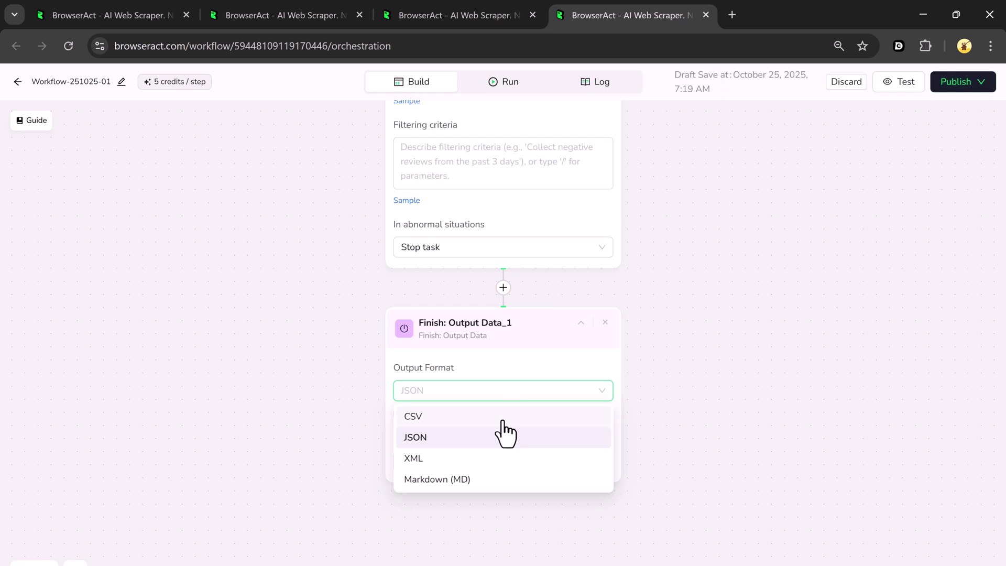
pyautogui.click(472, 417)
pyautogui.click(398, 414)
# - Publish the workflow as a new version and run it right away
pyautogui.click(959, 96)
pyautogui.click(892, 130)
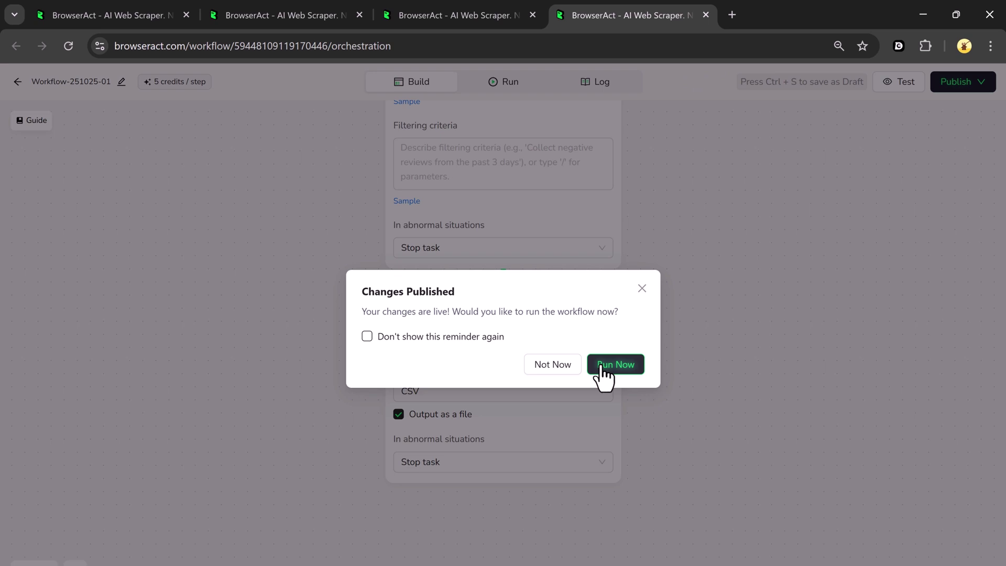
pyautogui.click(602, 363)
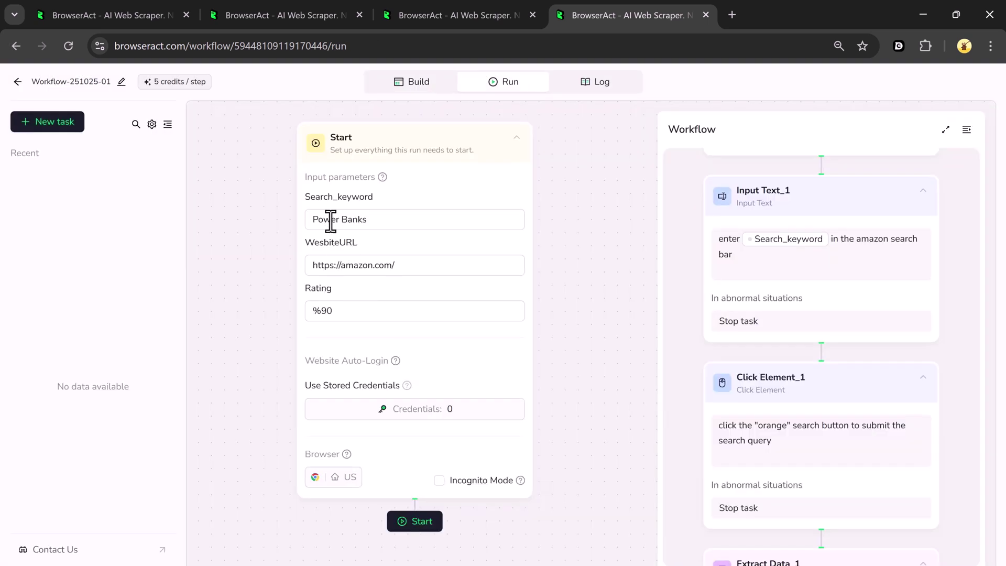
pyautogui.click(428, 526)
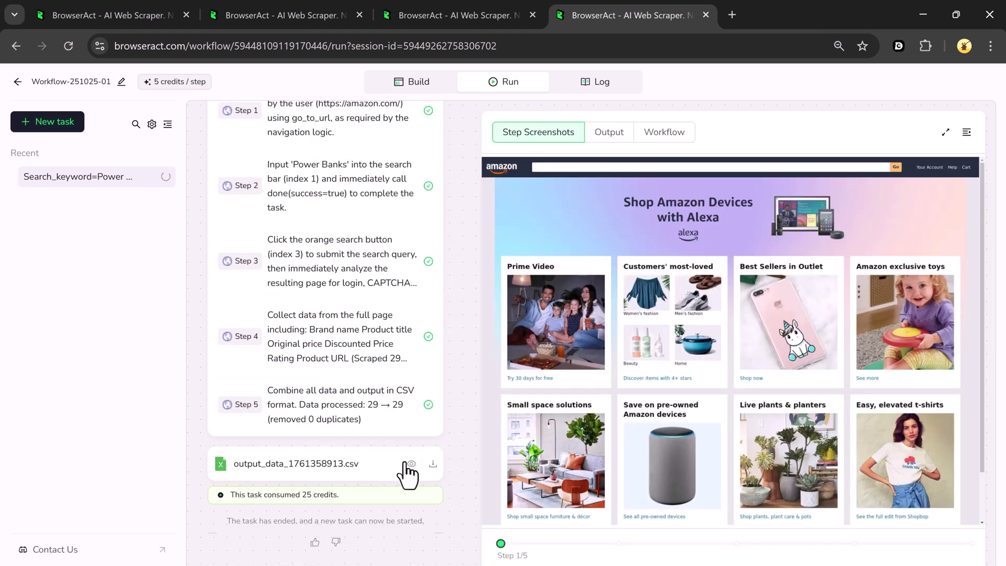
pyautogui.click(616, 132)
# - Preview the scraped power bank CSV at full width, scrolling through its brand, price and rating rows
pyautogui.click(945, 133)
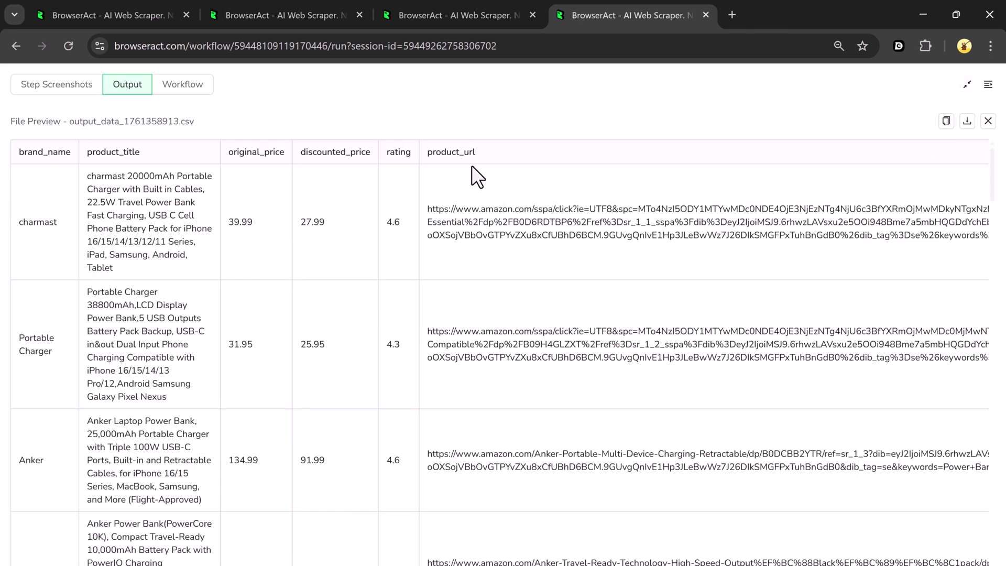
pyautogui.scroll(-7, 343, 336)
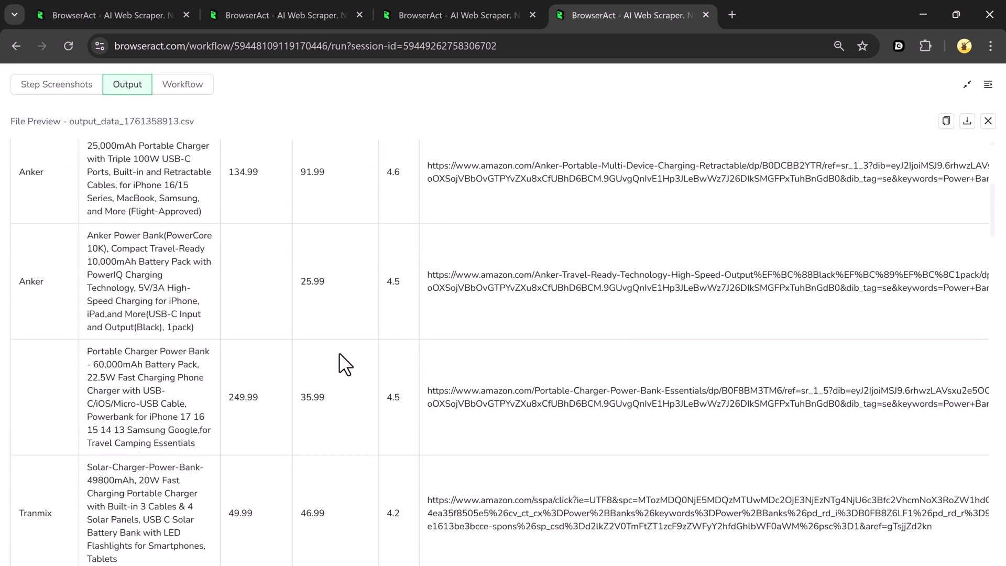
pyautogui.scroll(-10, 339, 354)
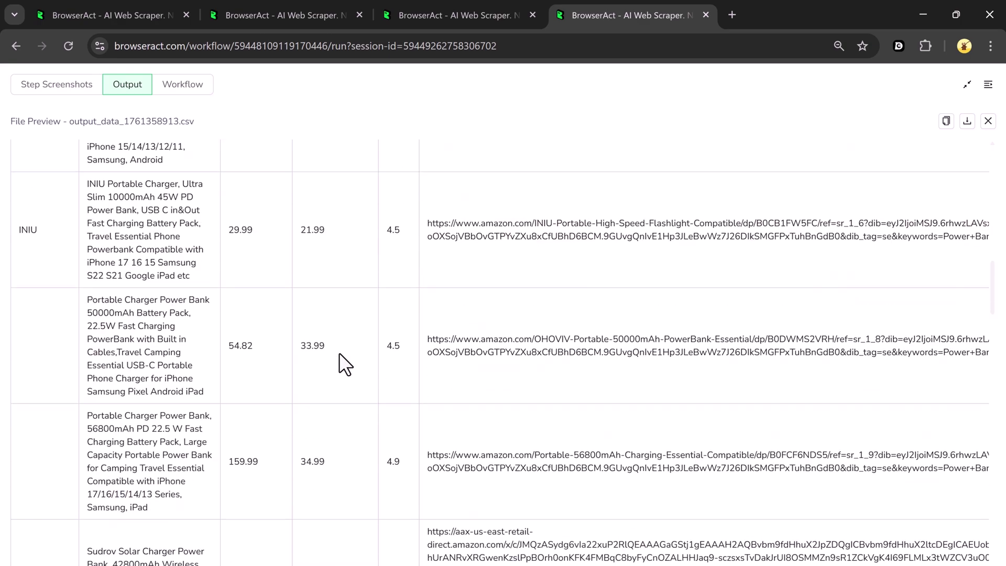
pyautogui.scroll(-6, 340, 354)
pyautogui.scroll(-5, 340, 354)
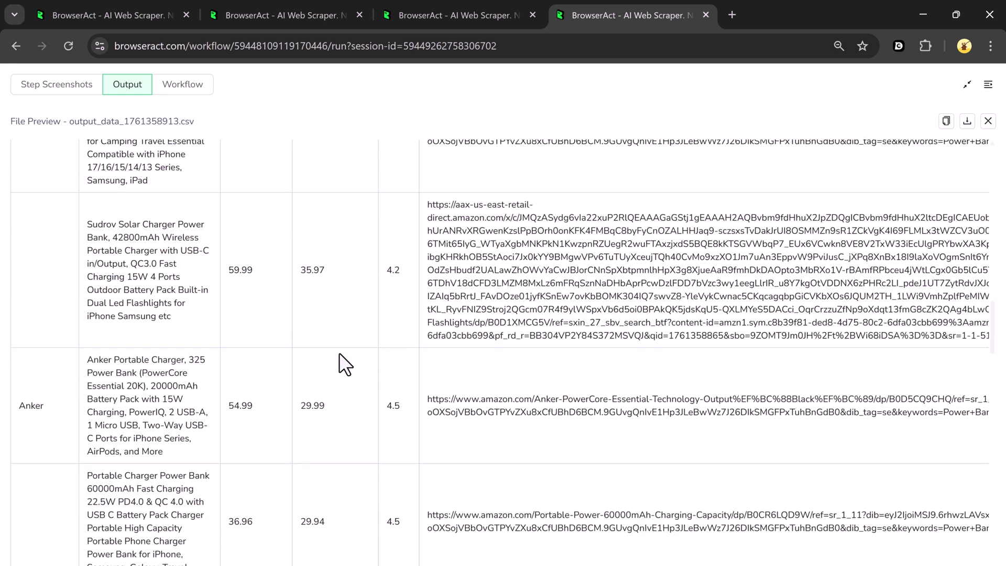
pyautogui.scroll(-4, 339, 355)
pyautogui.scroll(-8, 340, 354)
pyautogui.scroll(-5, 340, 354)
pyautogui.scroll(-11, 338, 353)
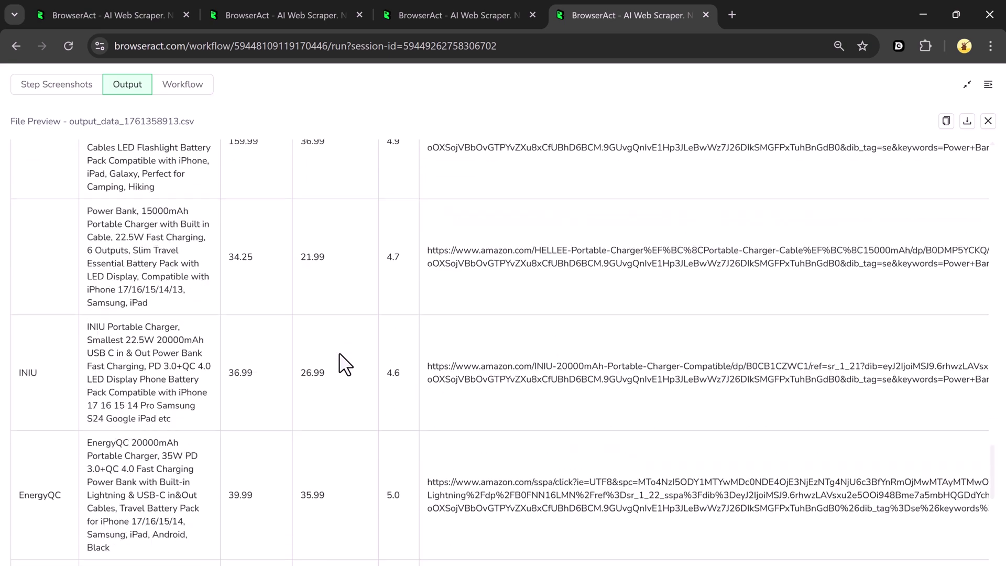
pyautogui.scroll(-2, 340, 354)
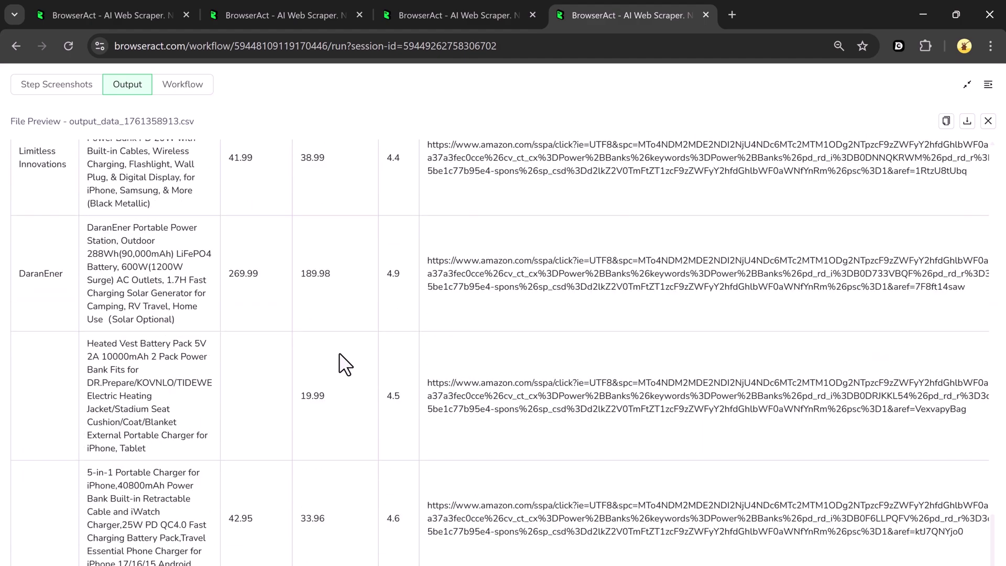
pyautogui.scroll(-20, 339, 355)
pyautogui.scroll(7, 340, 354)
pyautogui.scroll(15, 338, 353)
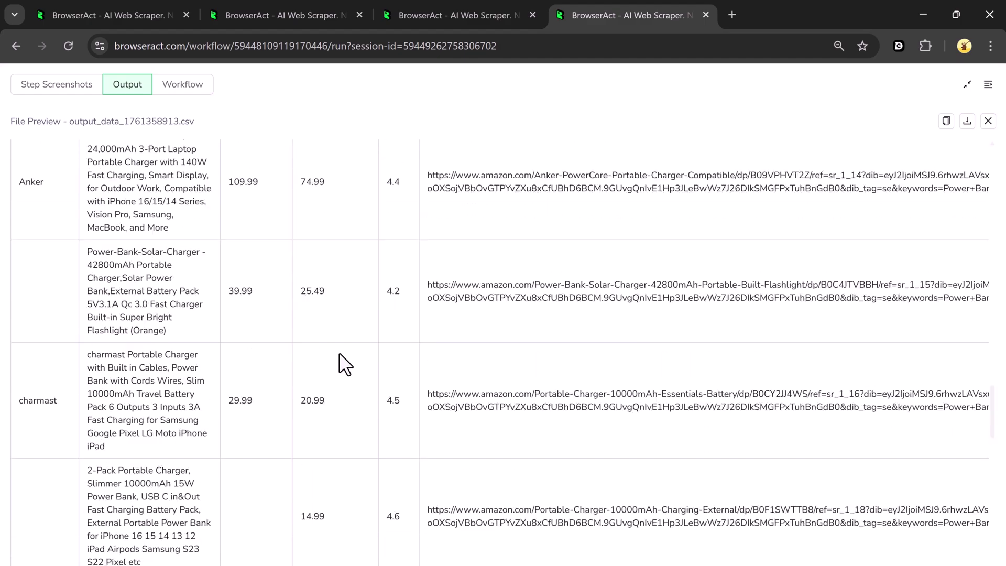
pyautogui.scroll(15, 339, 353)
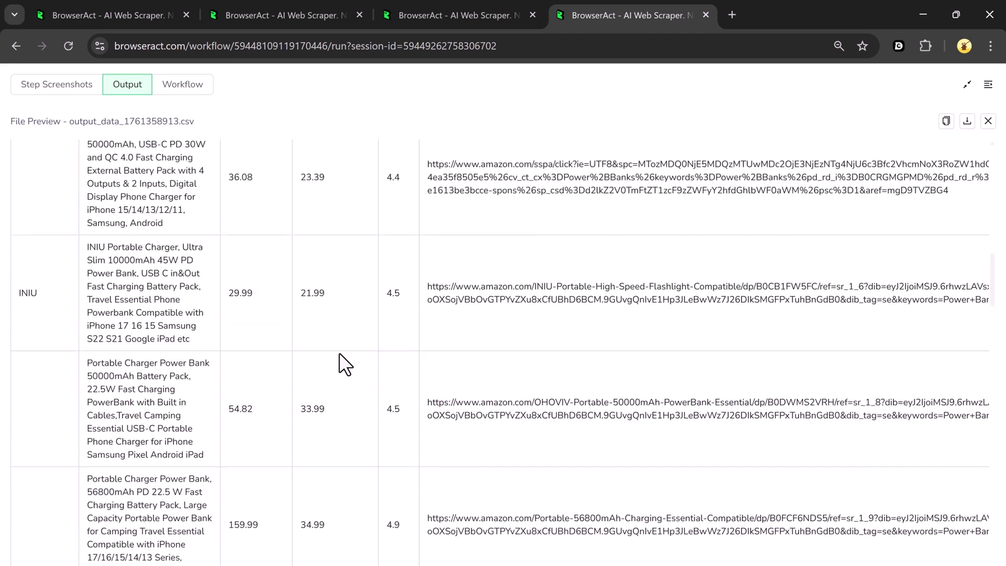
pyautogui.scroll(6, 338, 353)
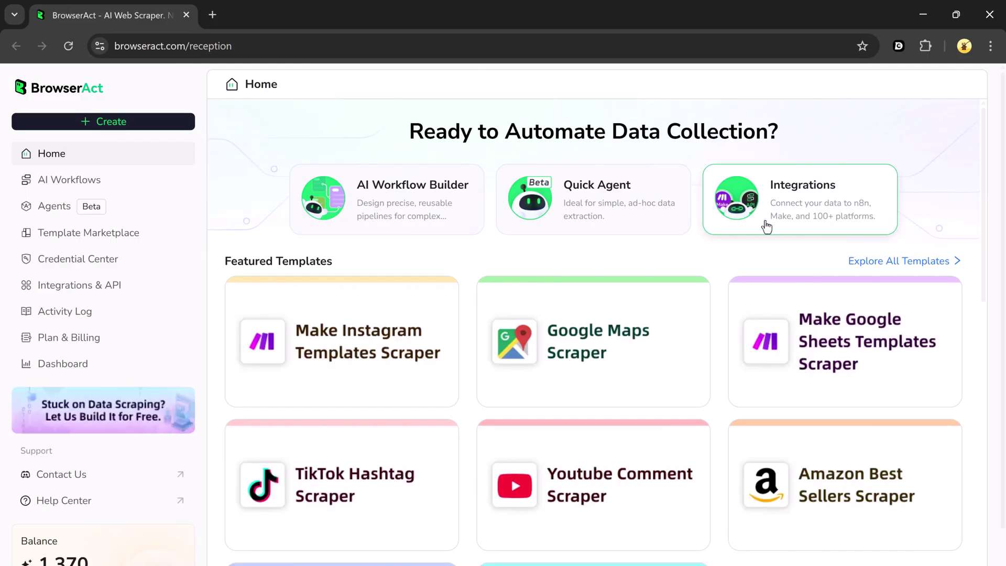
# - Go to the Integrations & API page and briefly look over the Make integration page
pyautogui.click(790, 232)
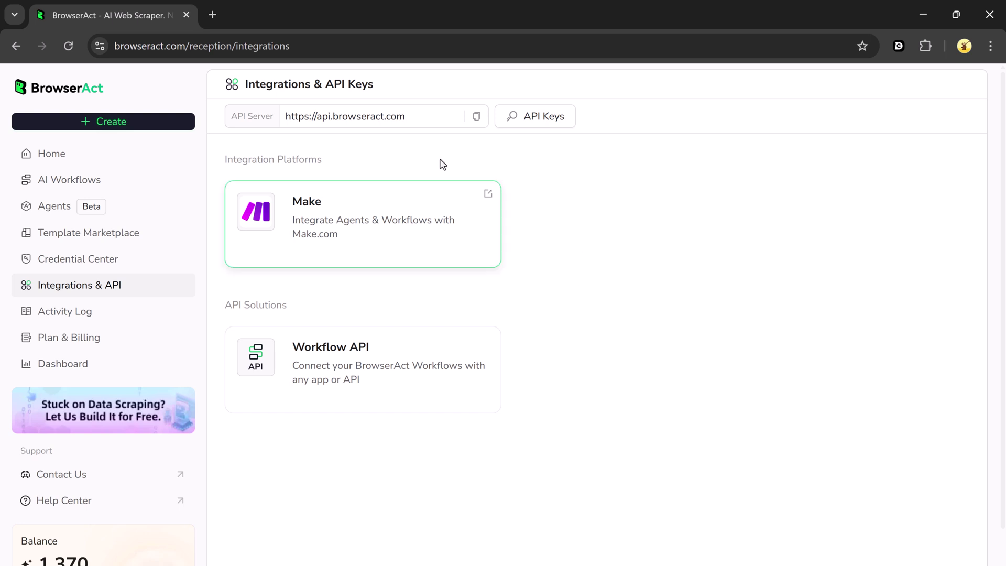
pyautogui.click(339, 254)
pyautogui.scroll(-5, 348, 351)
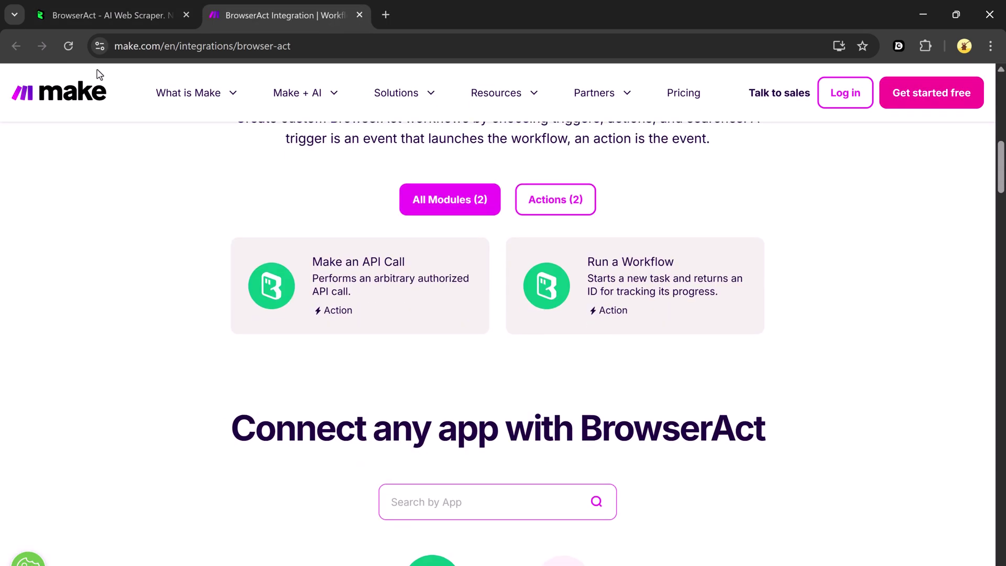
pyautogui.click(96, 15)
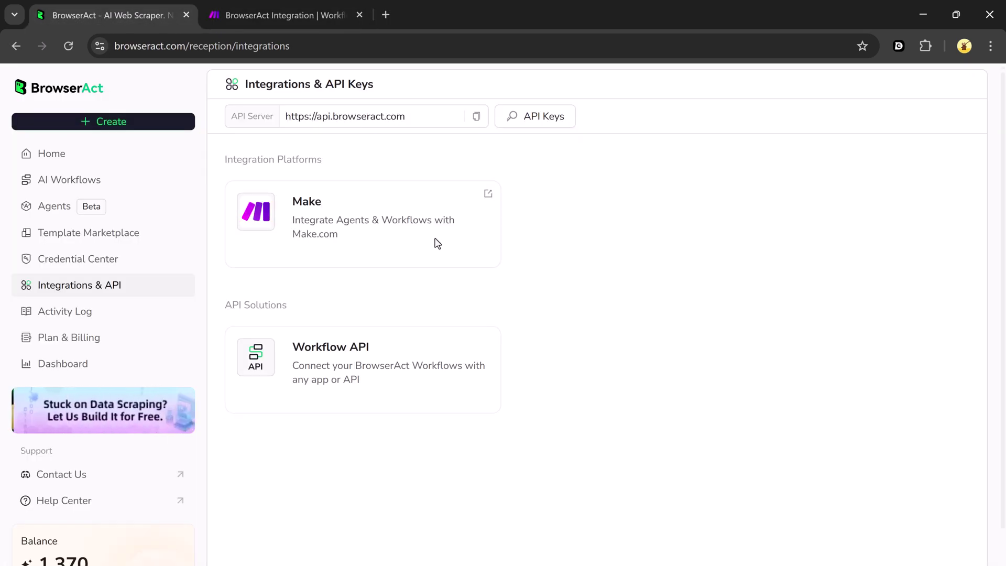
# - Check the empty API keys list, then open the Make integration in a new tab
pyautogui.click(536, 125)
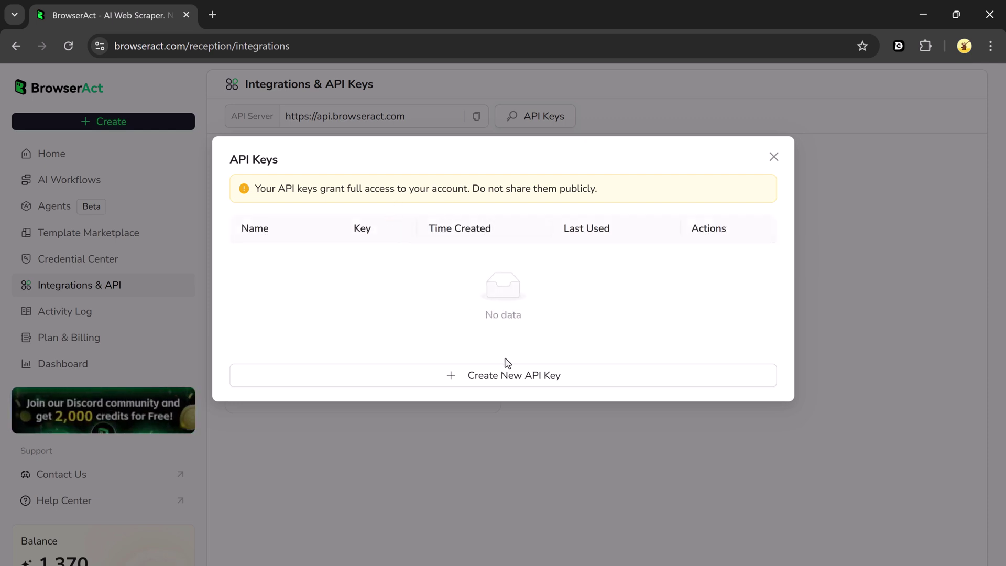
pyautogui.click(778, 161)
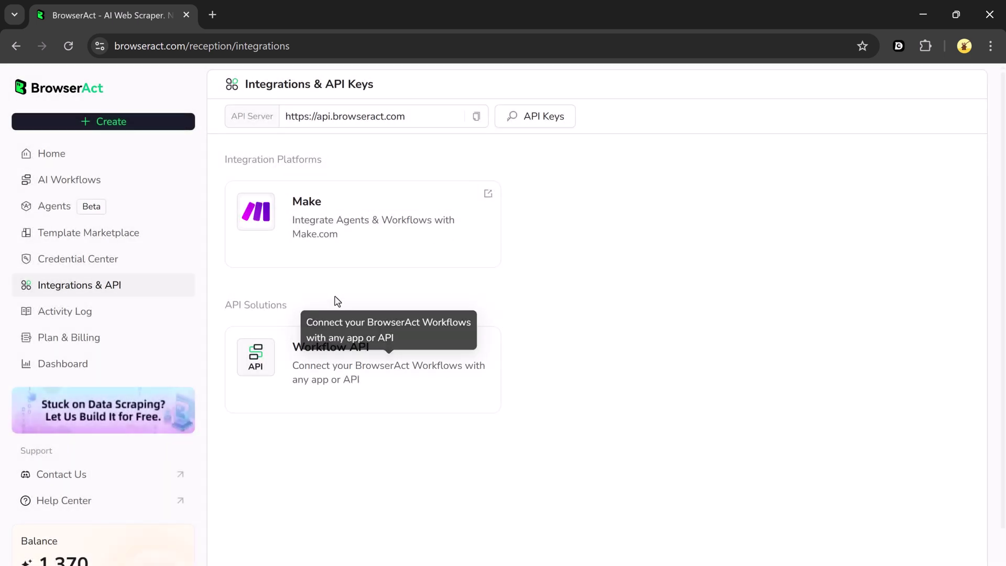
pyautogui.click(367, 264)
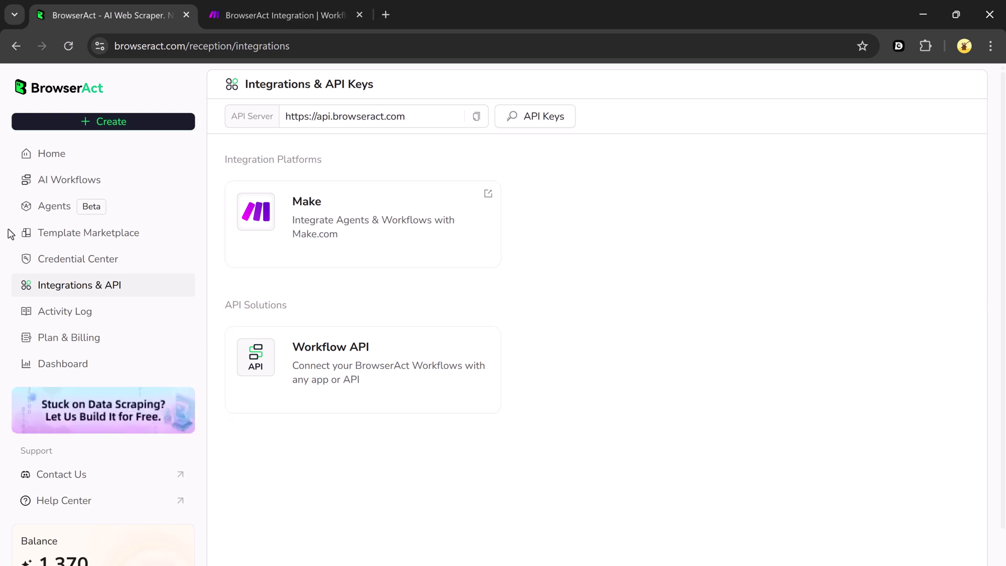
# - Copy the Amazon Data Scraping workflow ID and create a new API key named ba-251030-01
pyautogui.click(115, 183)
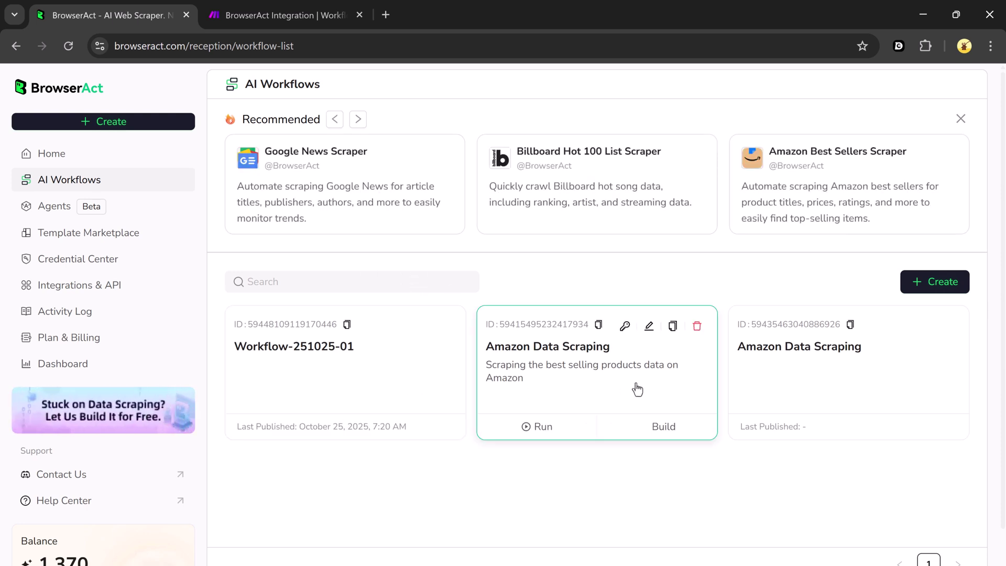
pyautogui.click(599, 326)
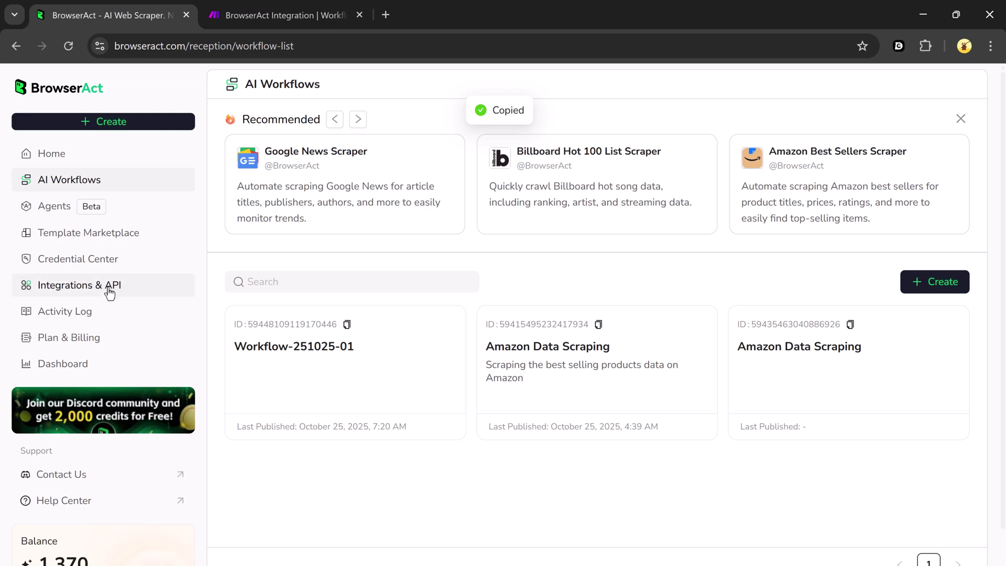
pyautogui.click(138, 292)
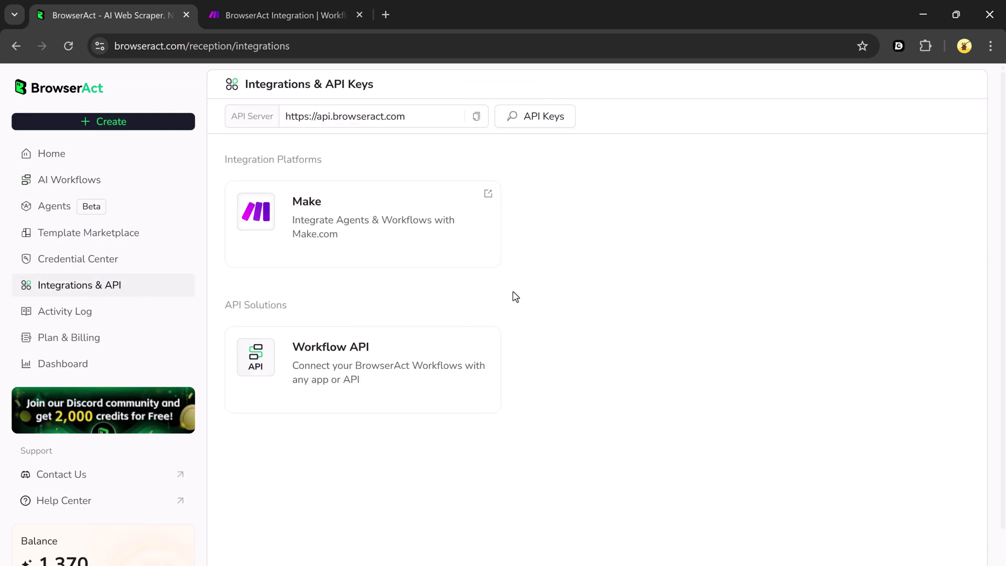
pyautogui.click(540, 124)
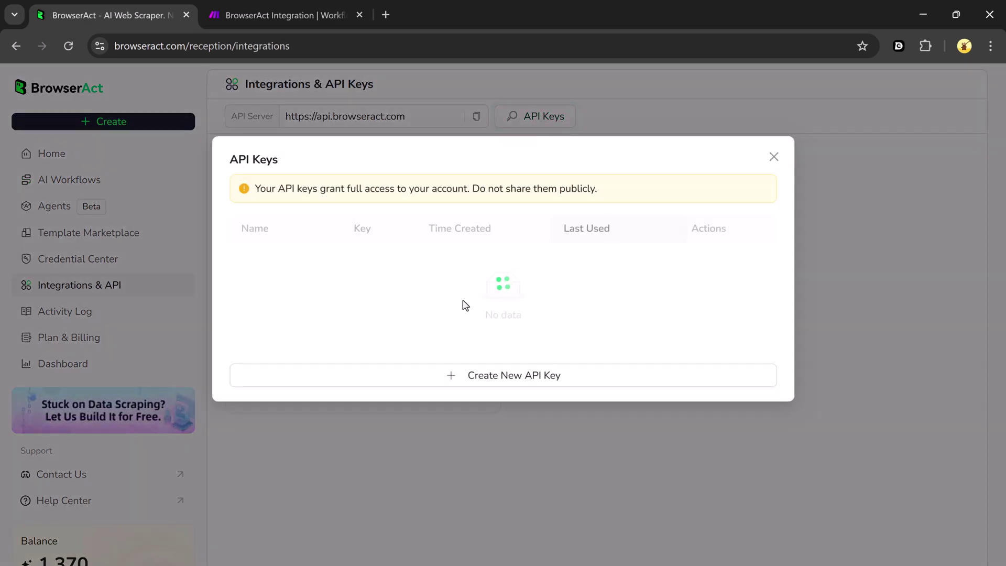
pyautogui.click(508, 381)
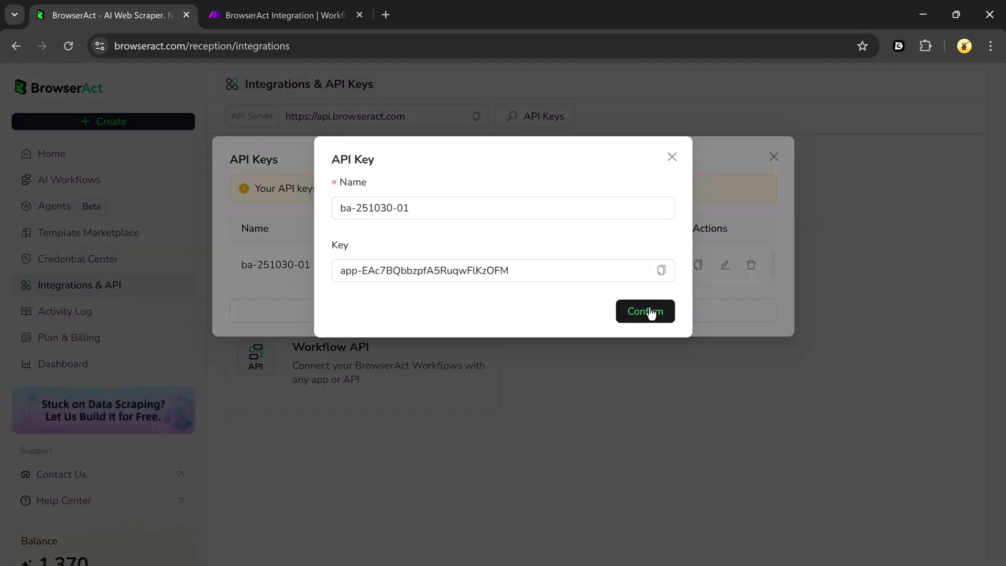
pyautogui.click(648, 311)
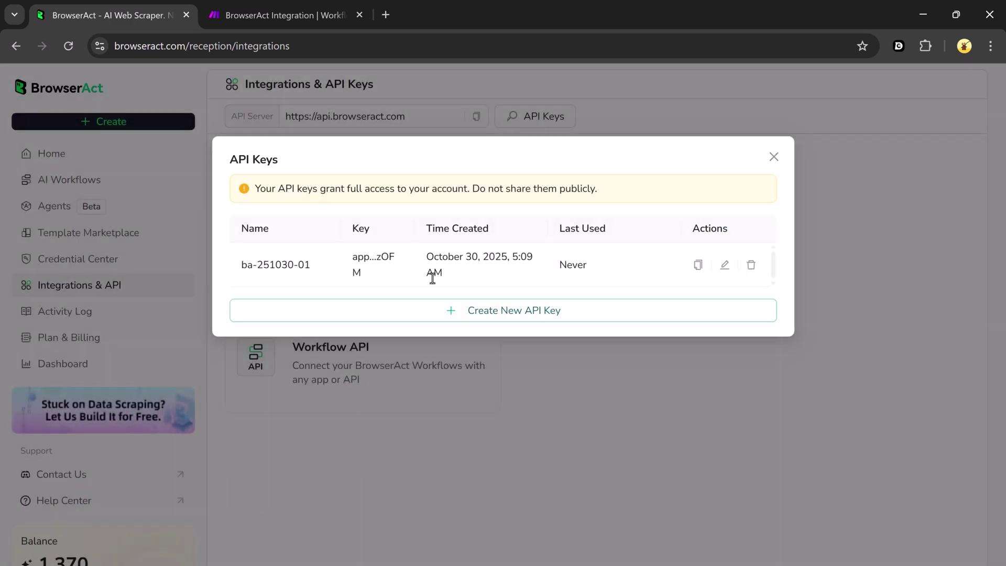
pyautogui.click(775, 158)
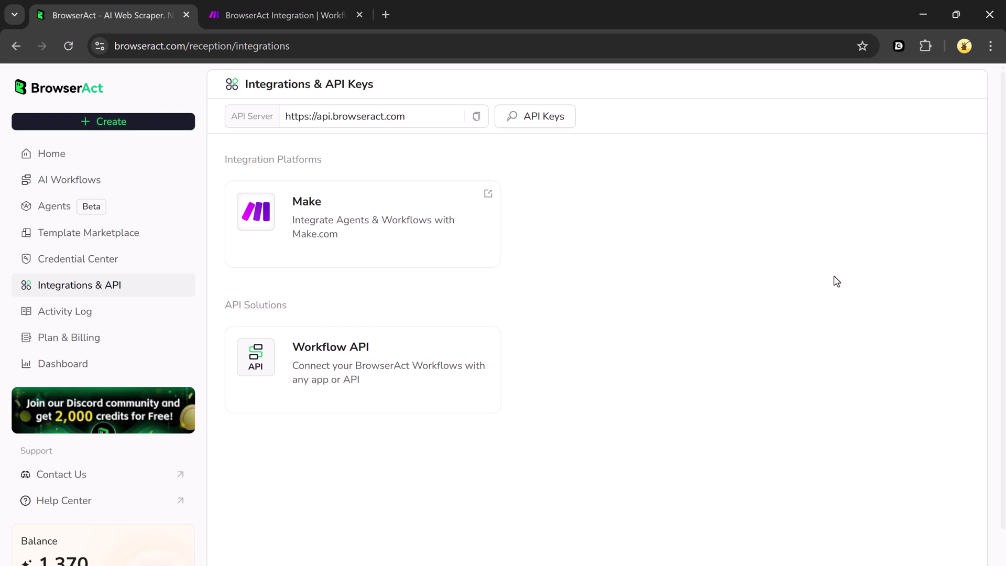
# - Read the Workflow API docs' Stop Task and Run Task sections, then switch to the Make page
pyautogui.click(447, 388)
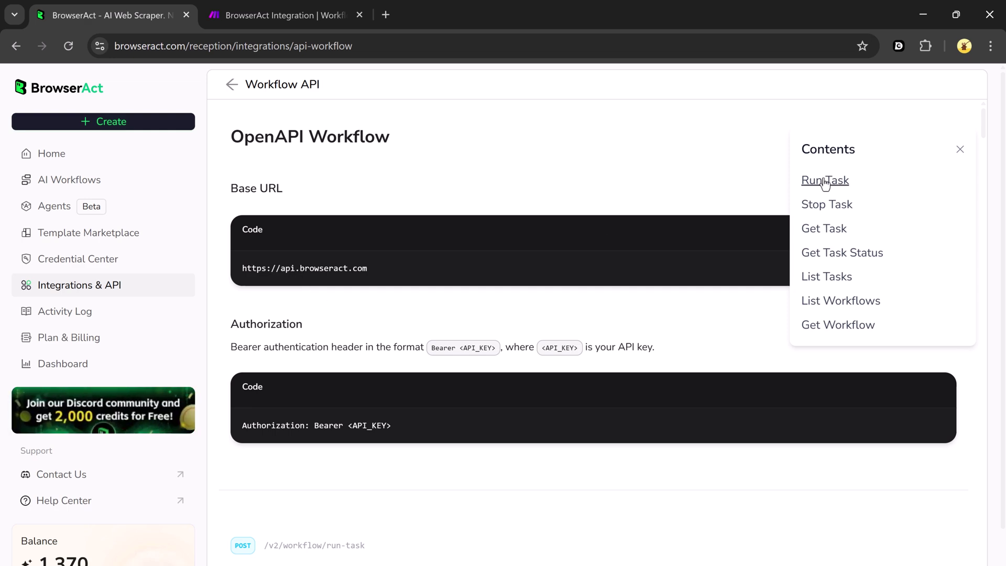
pyautogui.click(812, 206)
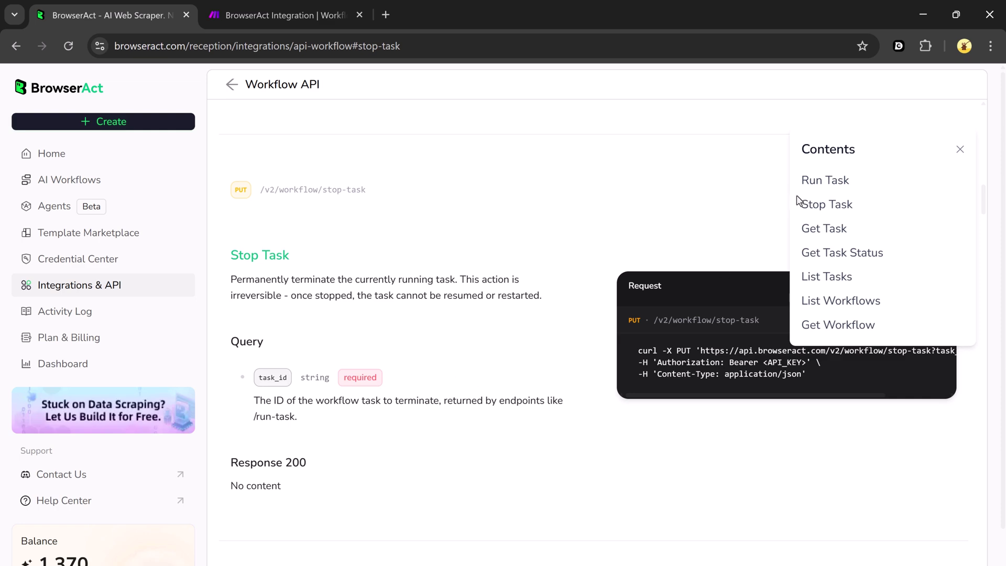
pyautogui.click(826, 181)
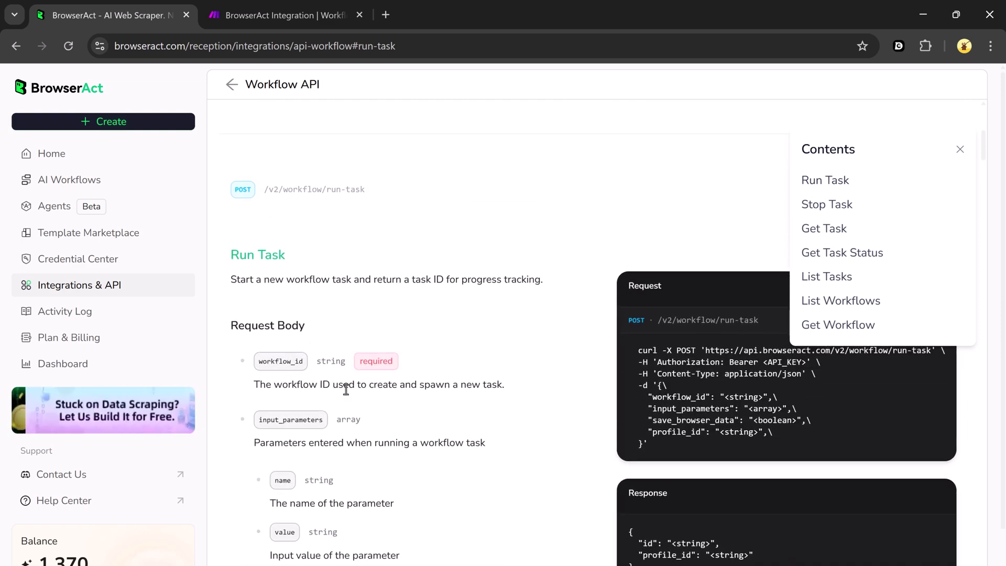
pyautogui.scroll(-20, 289, 372)
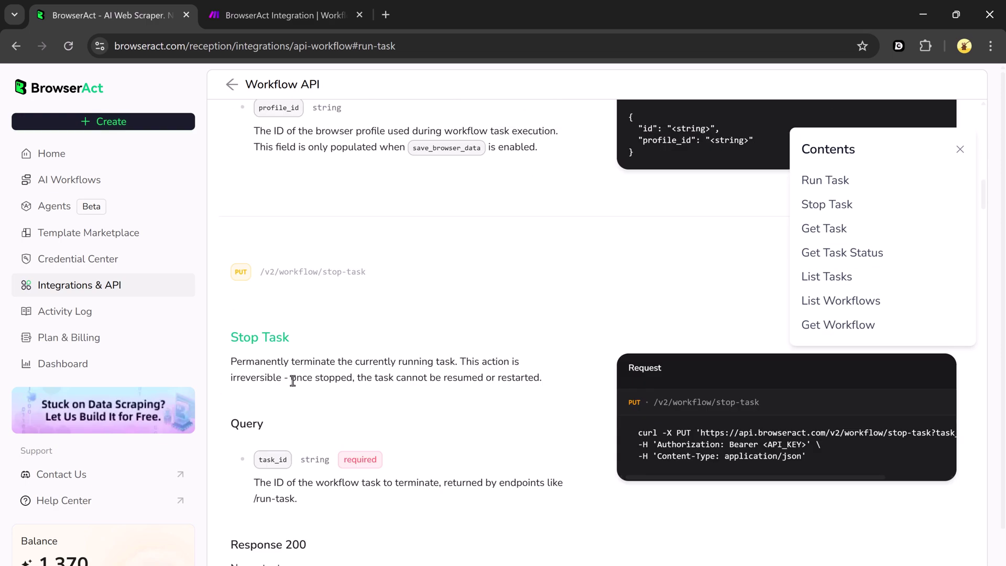
pyautogui.scroll(-18, 294, 377)
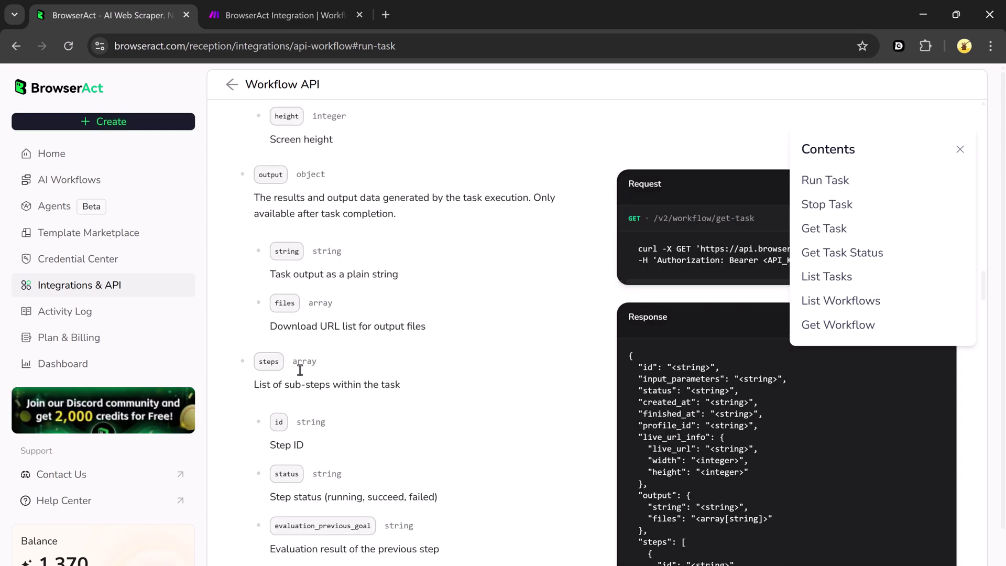
pyautogui.scroll(-10, 302, 370)
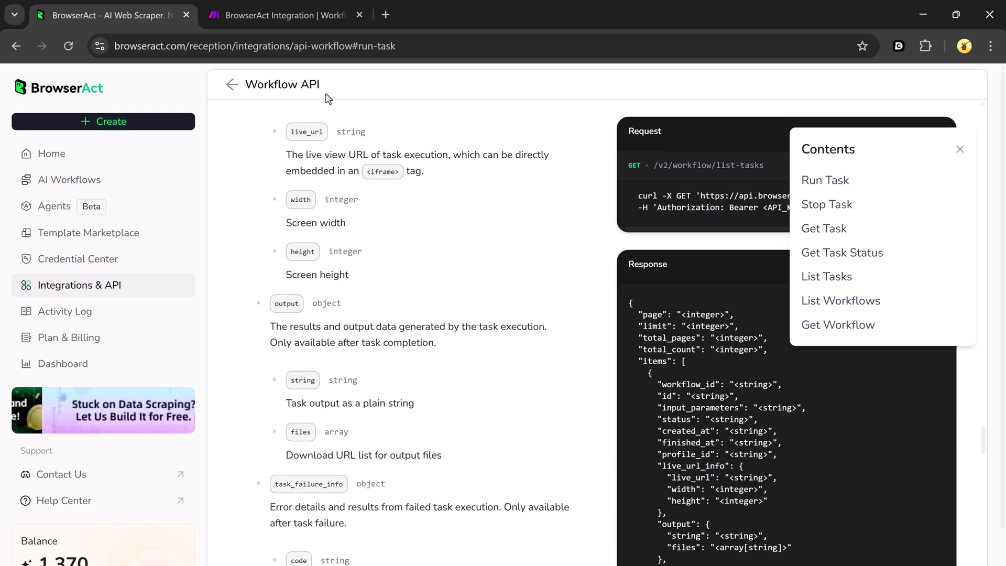
pyautogui.click(283, 14)
# - Load n8n.io in the Make tab to view its workflow diagram, then return to BrowserAct Home
pyautogui.hotkey('ctrl', 'l')
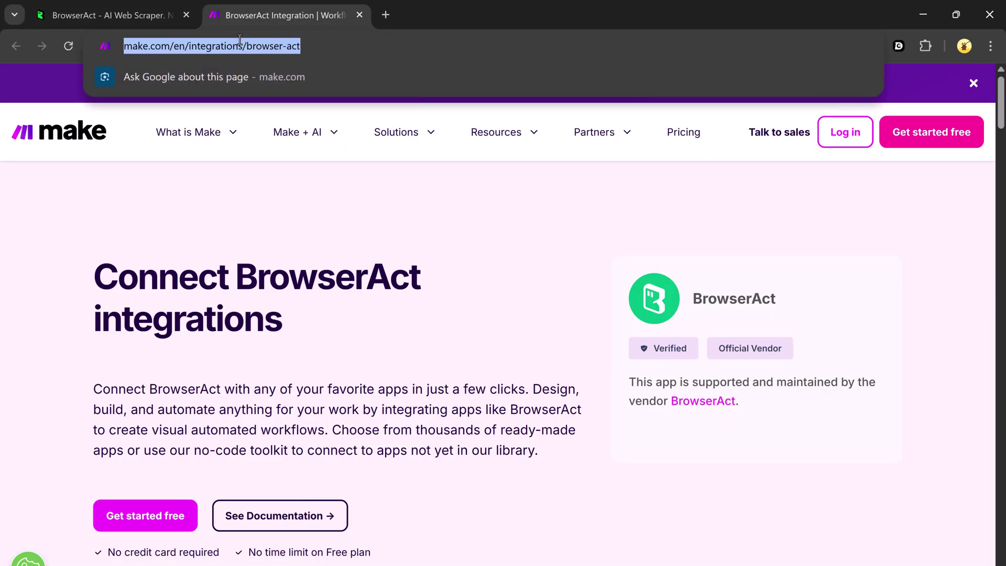
pyautogui.write('n8n.io')
pyautogui.press('Return')
pyautogui.scroll(-7, 756, 269)
pyautogui.scroll(-2, 757, 276)
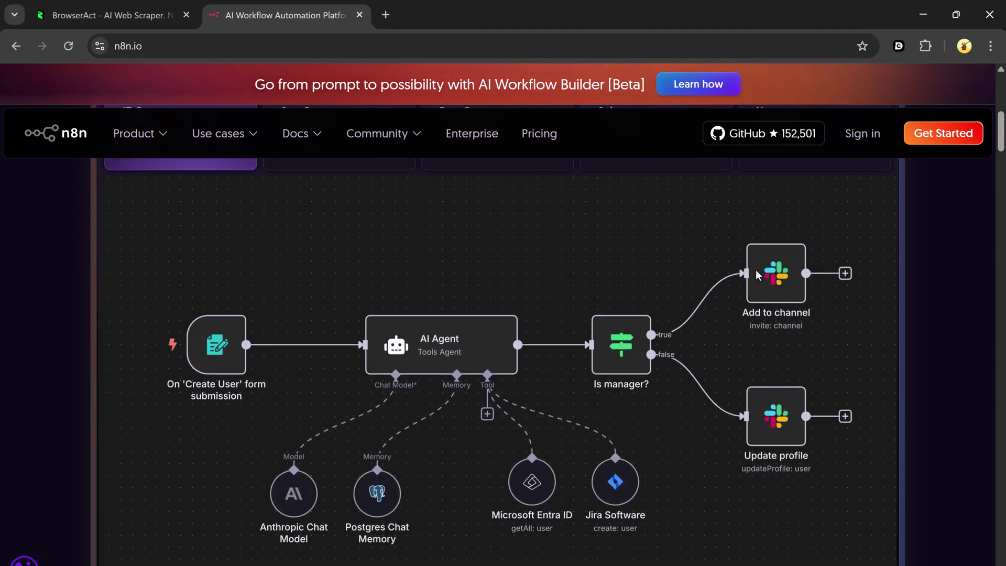
pyautogui.scroll(-1, 756, 274)
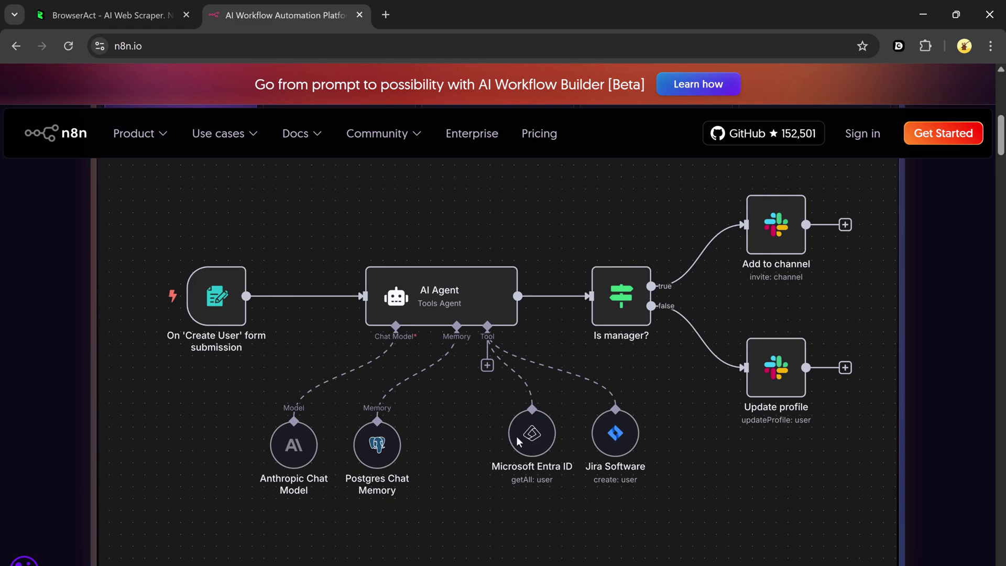
pyautogui.click(69, 8)
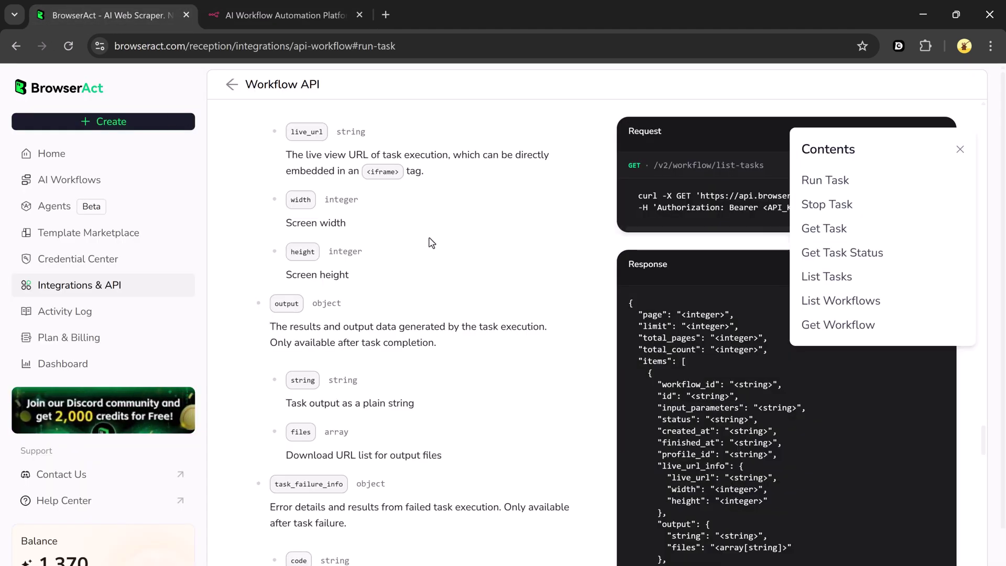
pyautogui.click(64, 152)
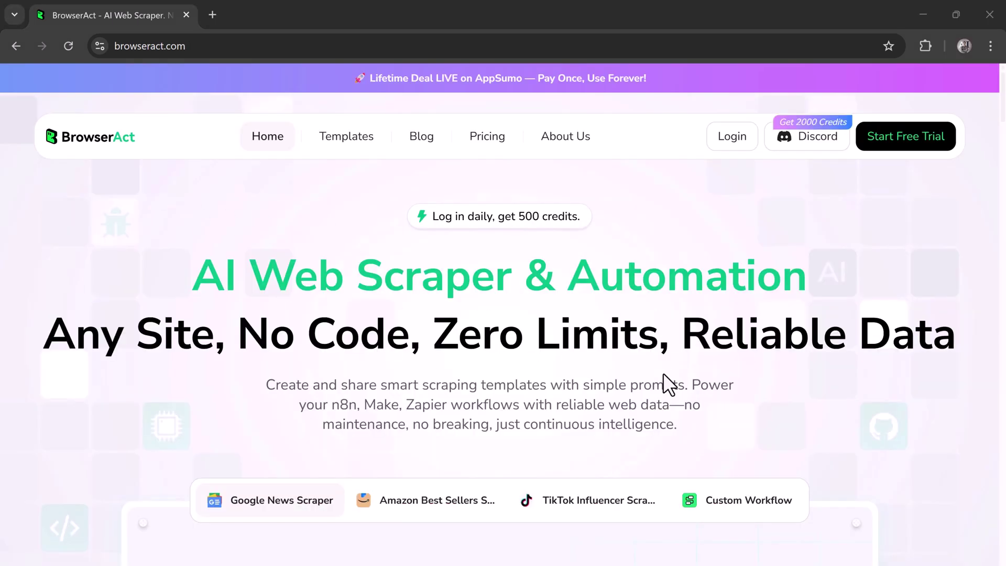
pyautogui.scroll(-8, 638, 348)
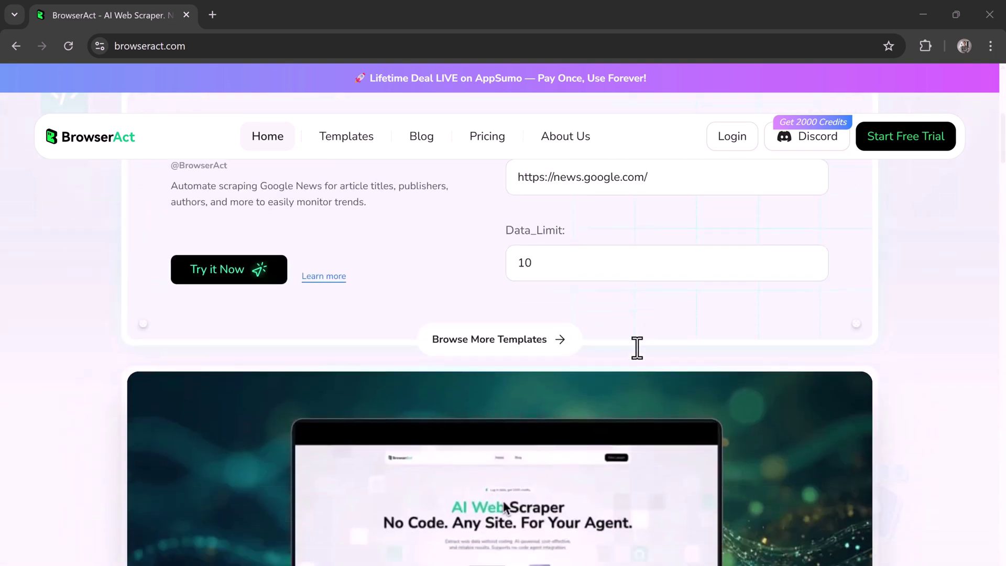
pyautogui.scroll(-12, 638, 348)
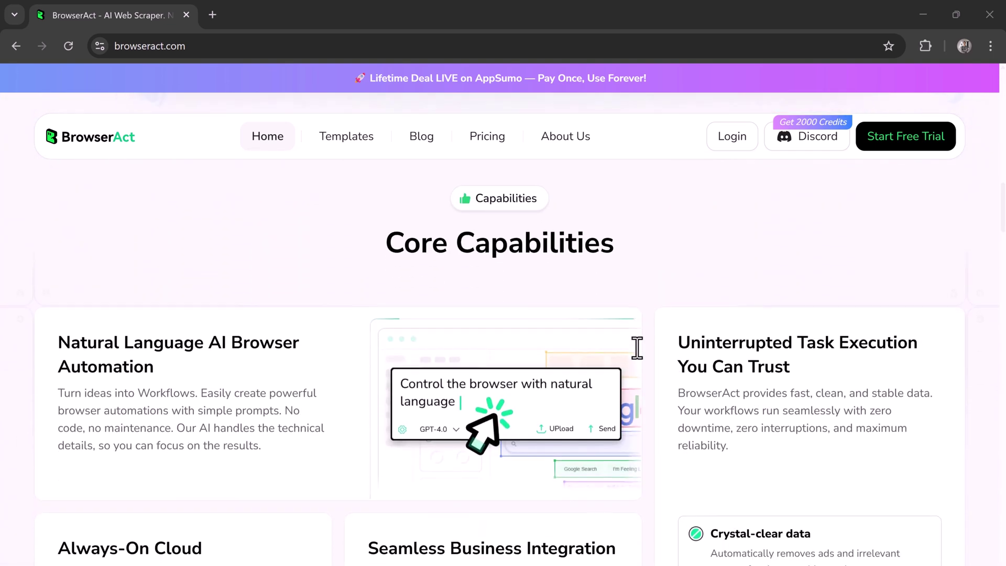
pyautogui.scroll(-1, 637, 348)
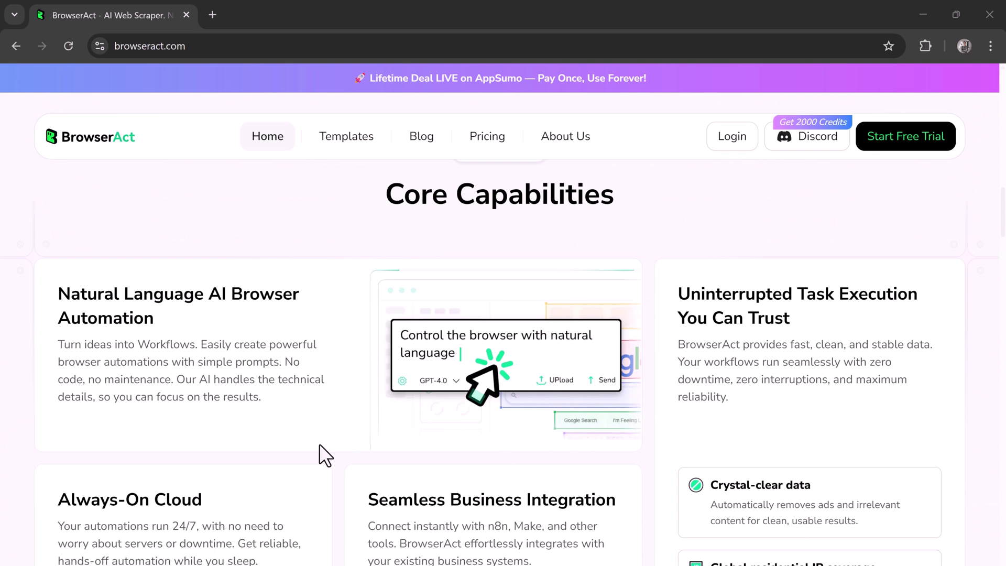
pyautogui.scroll(-8, 320, 444)
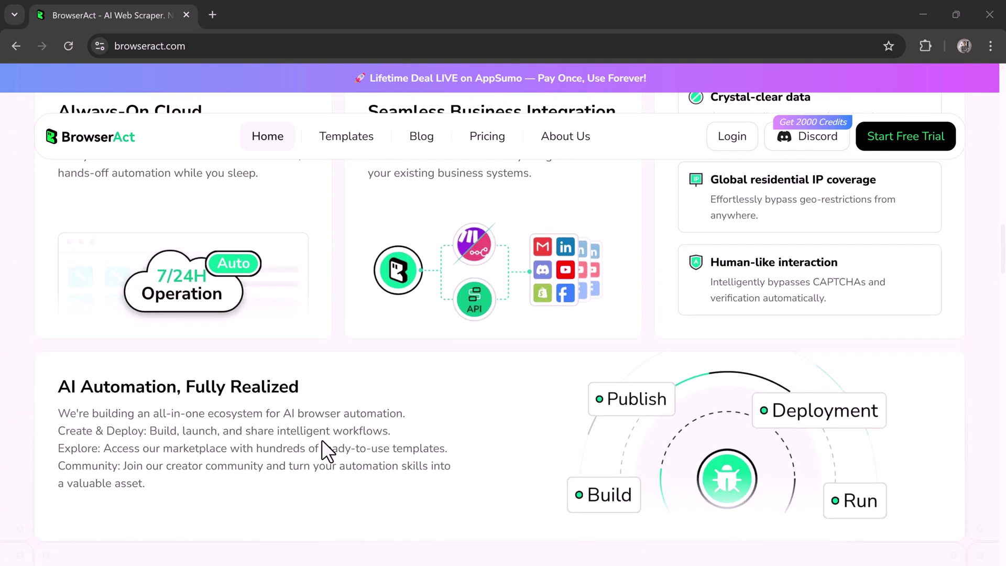
pyautogui.scroll(-12, 321, 440)
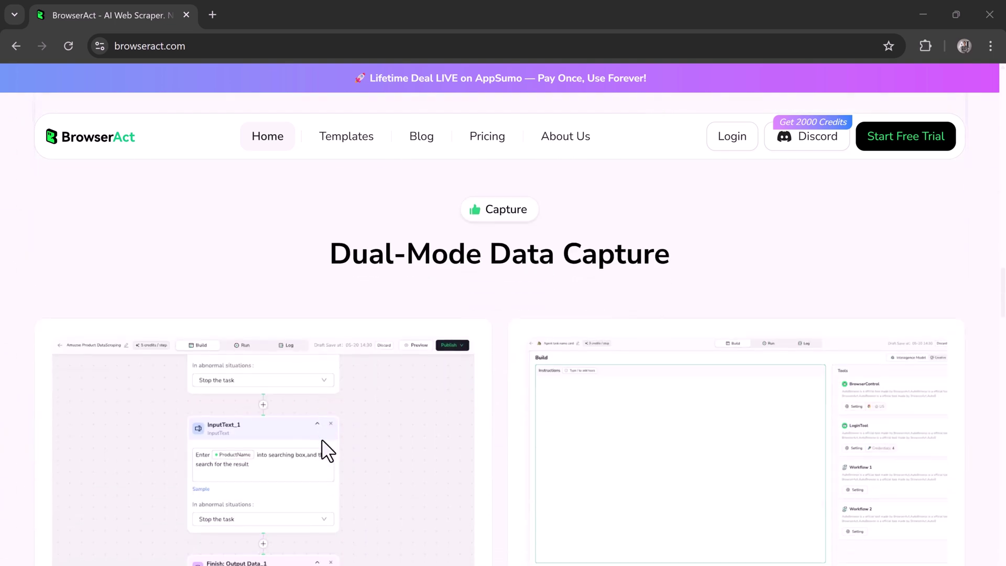
pyautogui.scroll(-1, 322, 439)
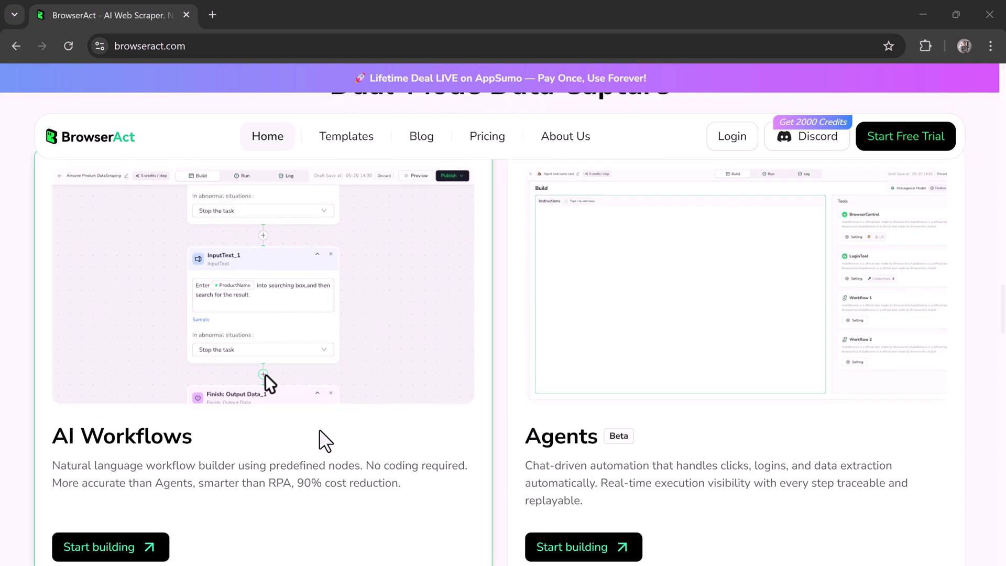